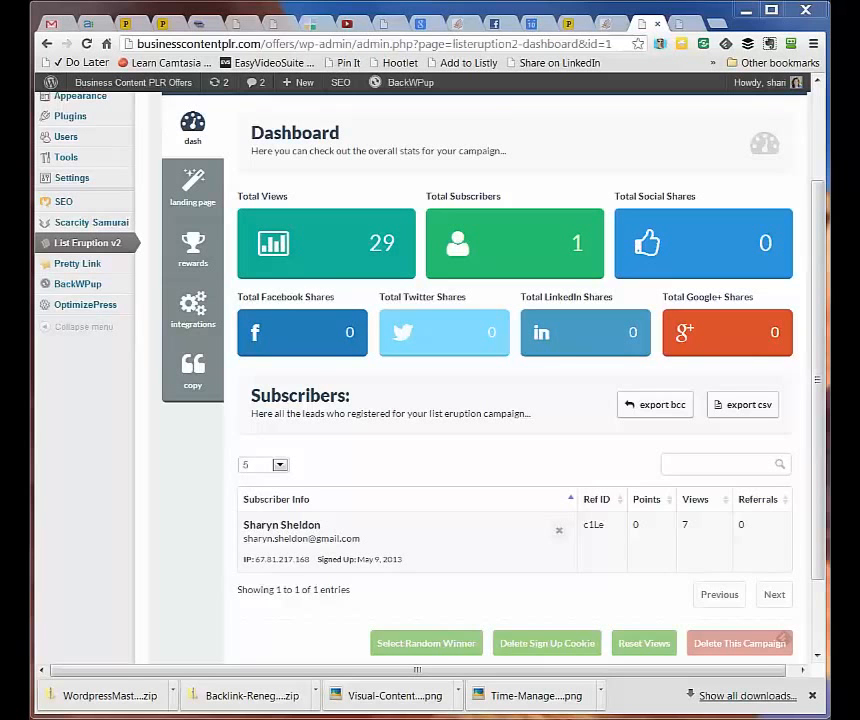
# Dismiss the Chrome downloads bar and open the campaign's landing page settings
pyautogui.click(812, 695)
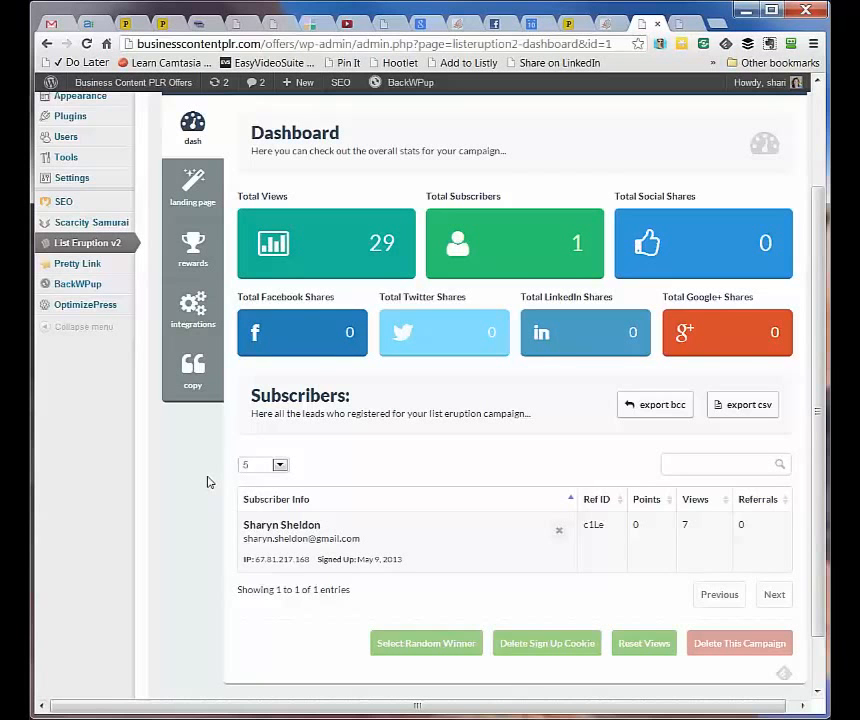
pyautogui.click(190, 201)
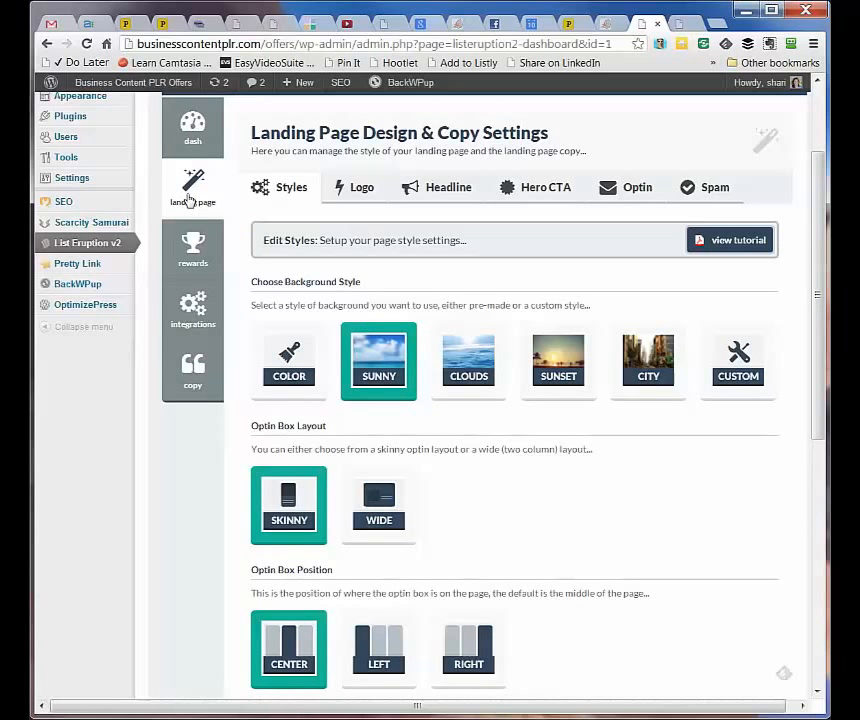
# Reopen the Create Viral Content with Visuals campaign from the campaign list at its landing page settings
pyautogui.click(98, 243)
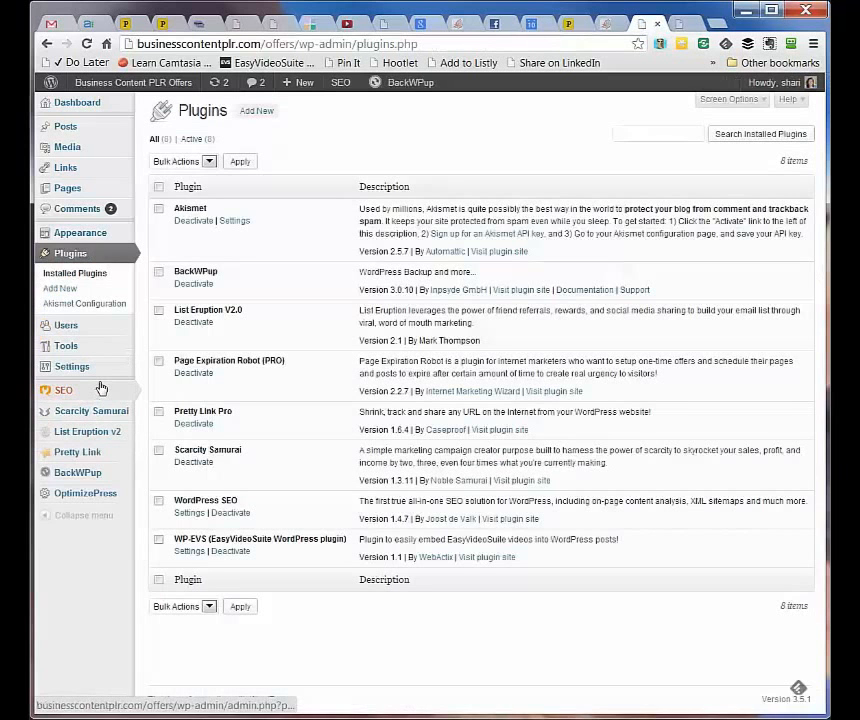
pyautogui.click(101, 388)
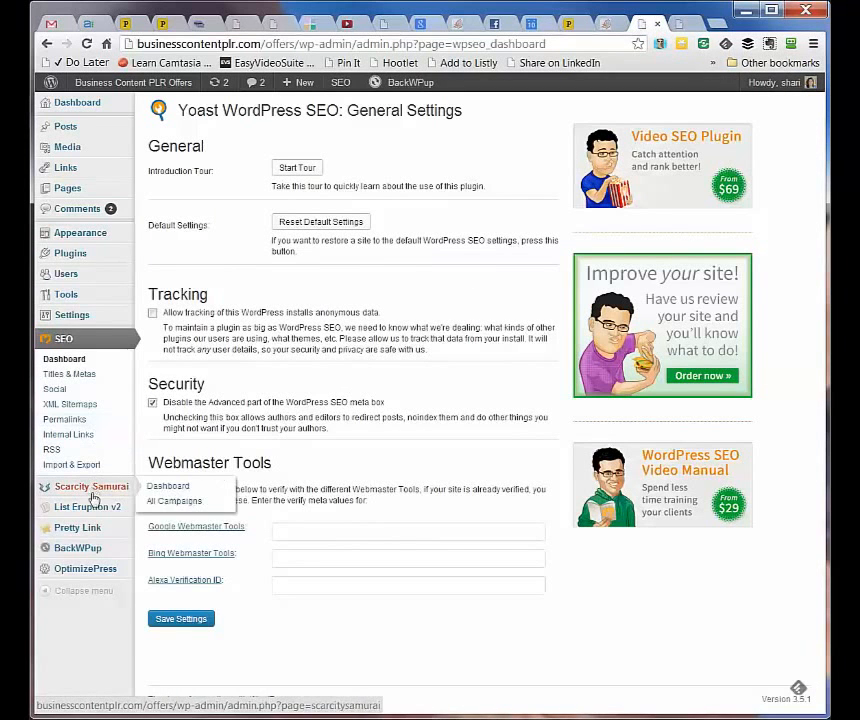
pyautogui.click(90, 508)
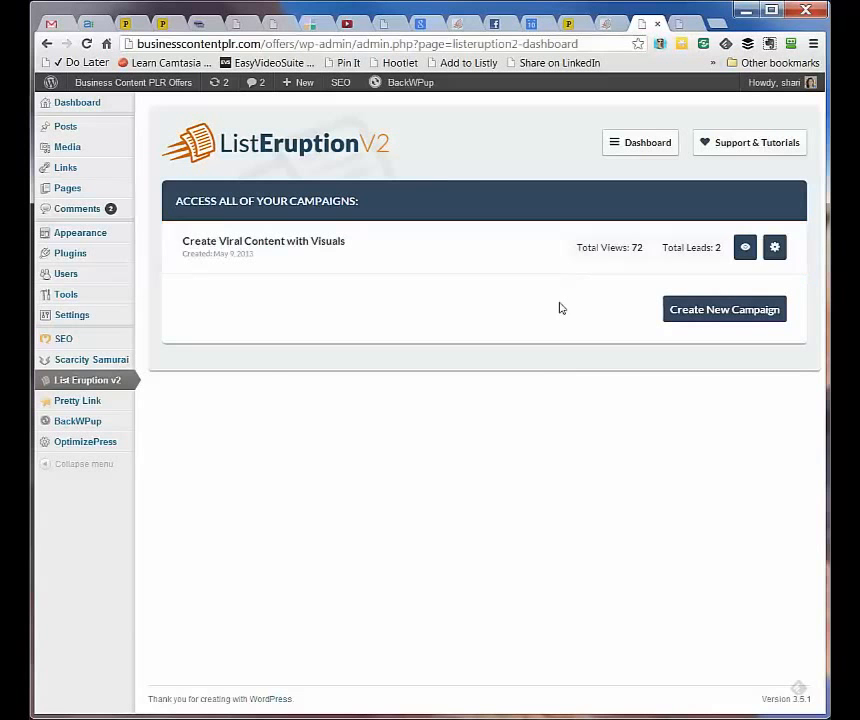
pyautogui.click(775, 251)
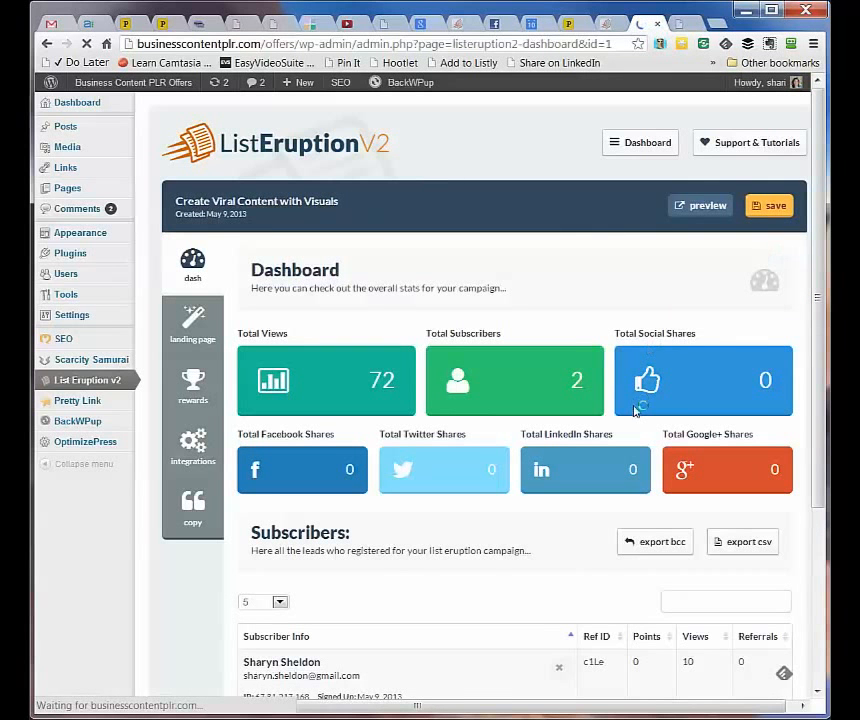
pyautogui.click(195, 324)
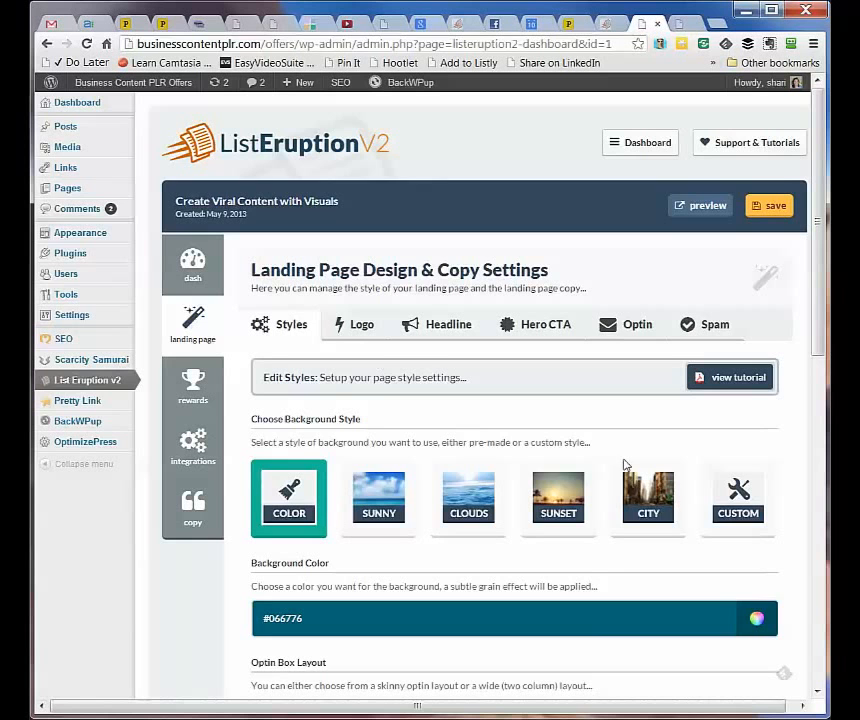
# Save the styles: #066776 background, wide right-positioned optin box, darker shadow, 50% white
pyautogui.scroll(-1, 627, 465)
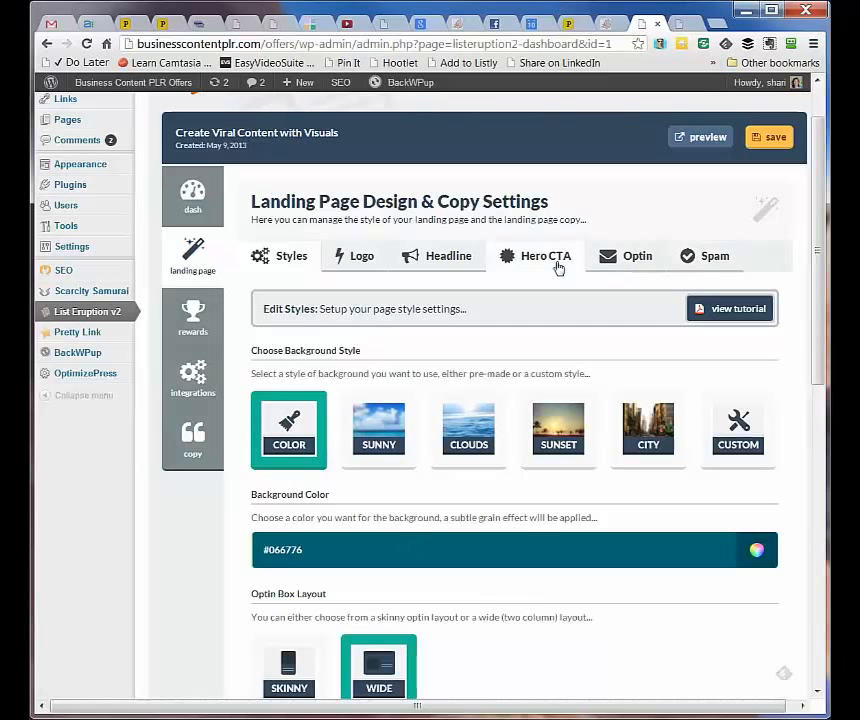
pyautogui.scroll(-1, 540, 500)
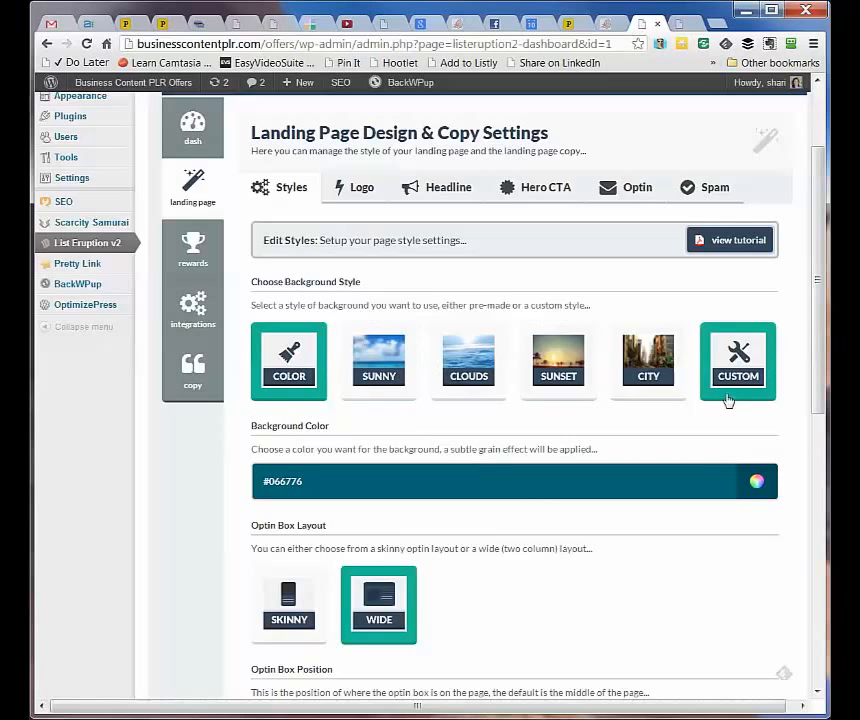
pyautogui.scroll(-2, 530, 468)
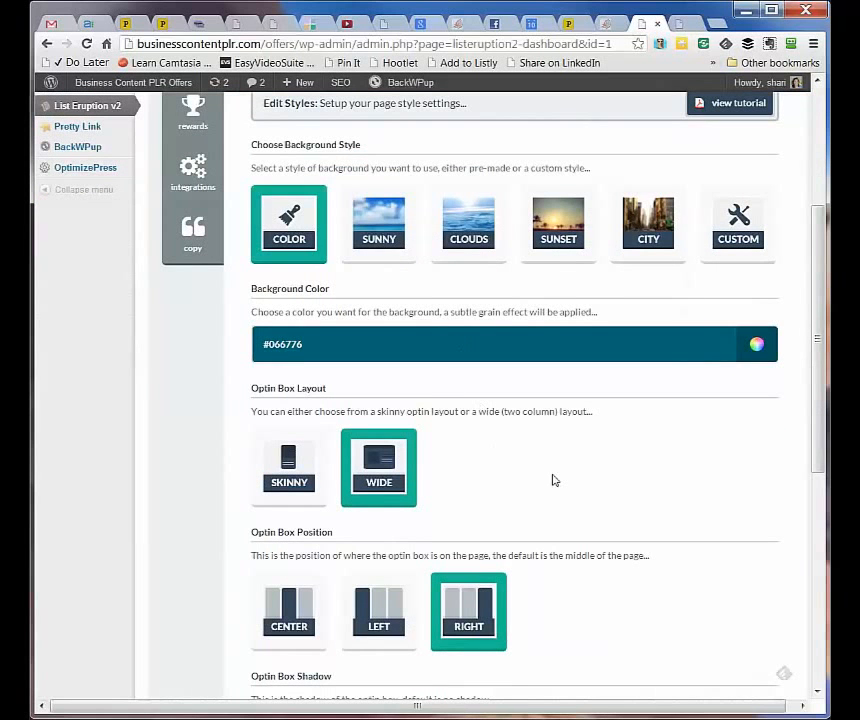
pyautogui.scroll(-2, 553, 479)
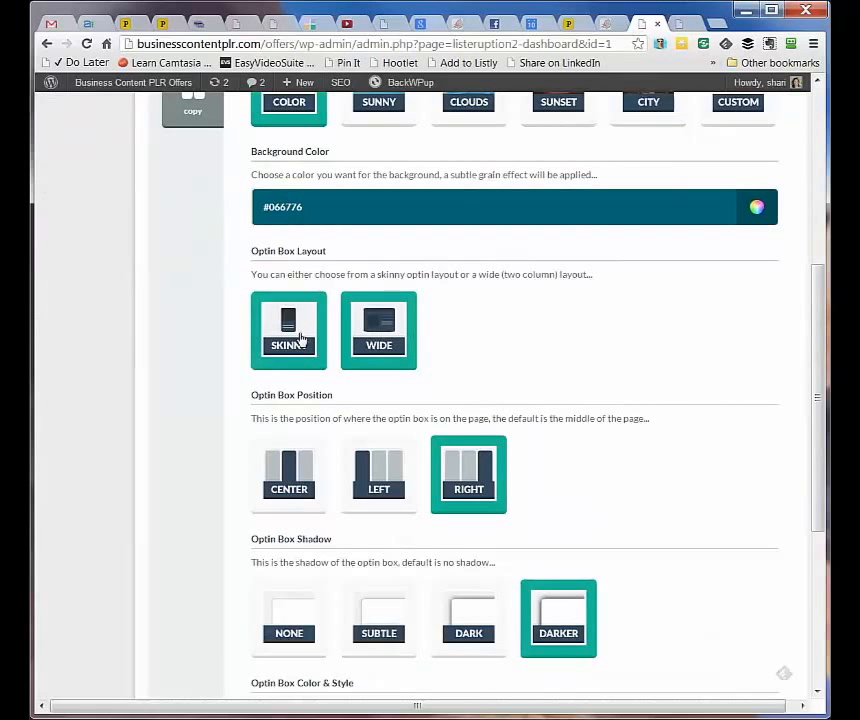
pyautogui.scroll(-1, 543, 420)
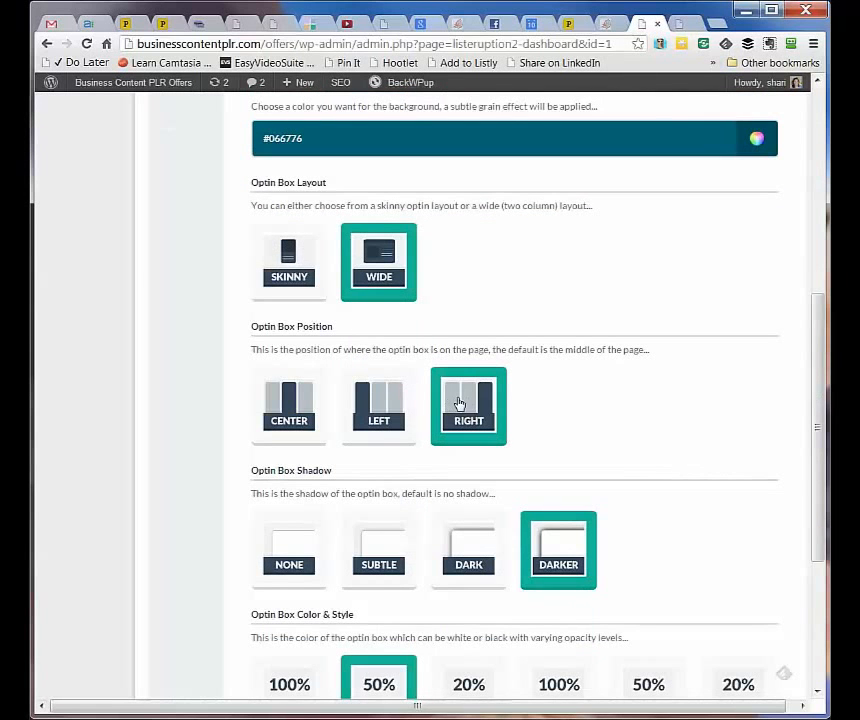
pyautogui.scroll(-1, 501, 406)
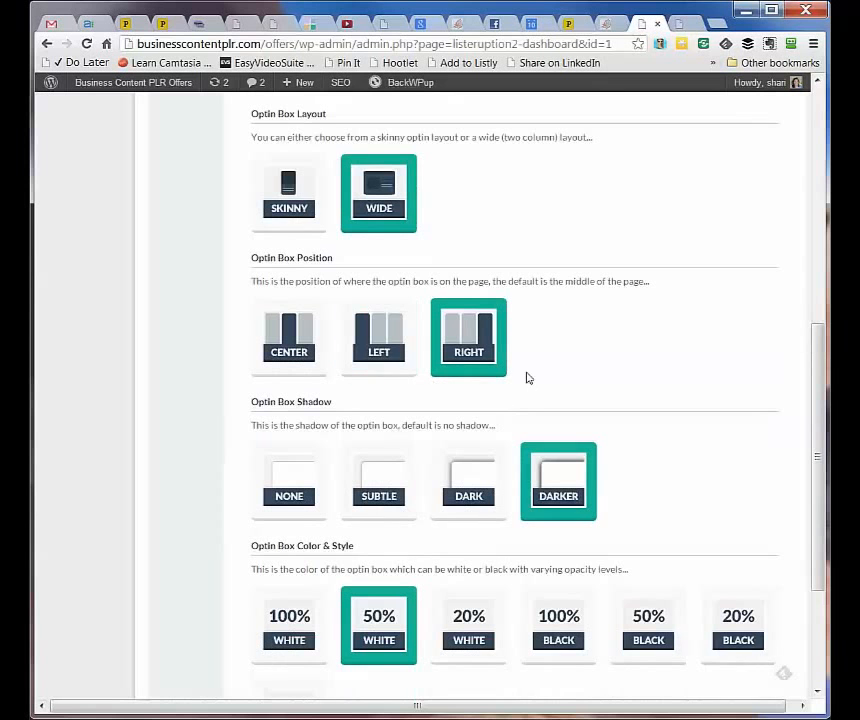
pyautogui.scroll(-1, 694, 418)
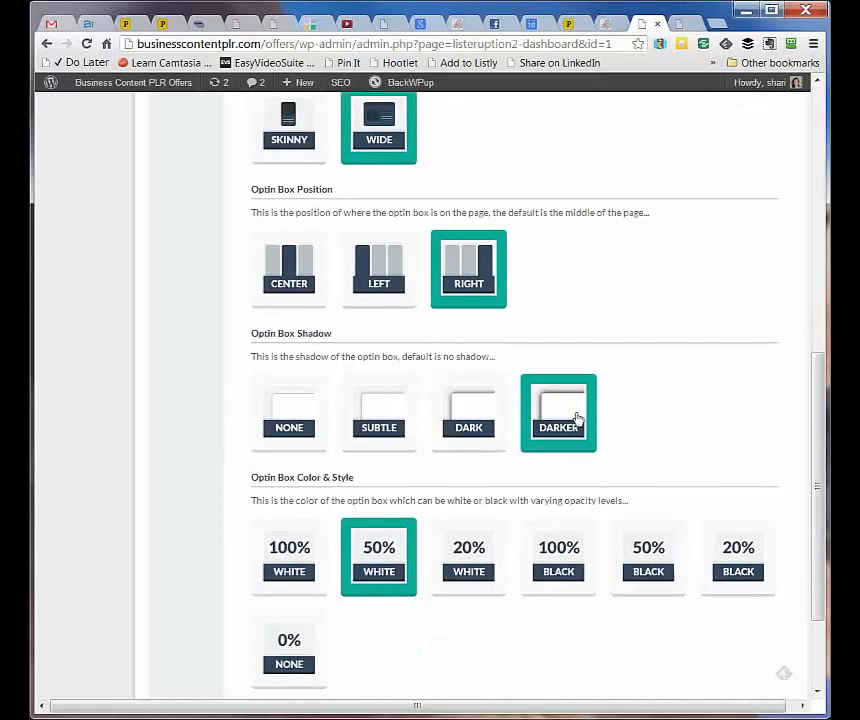
pyautogui.scroll(-1, 593, 434)
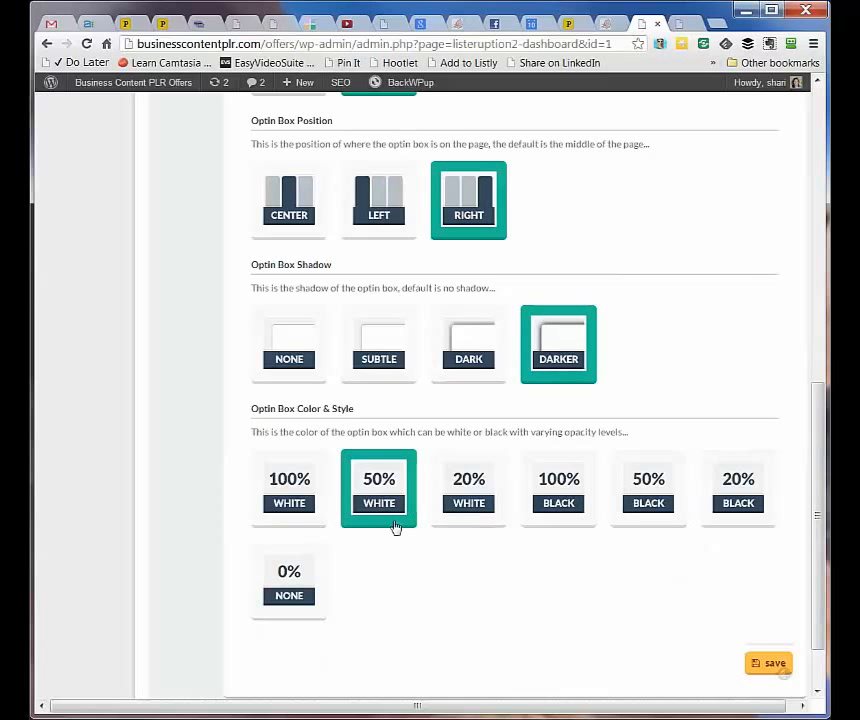
pyautogui.scroll(-1, 521, 581)
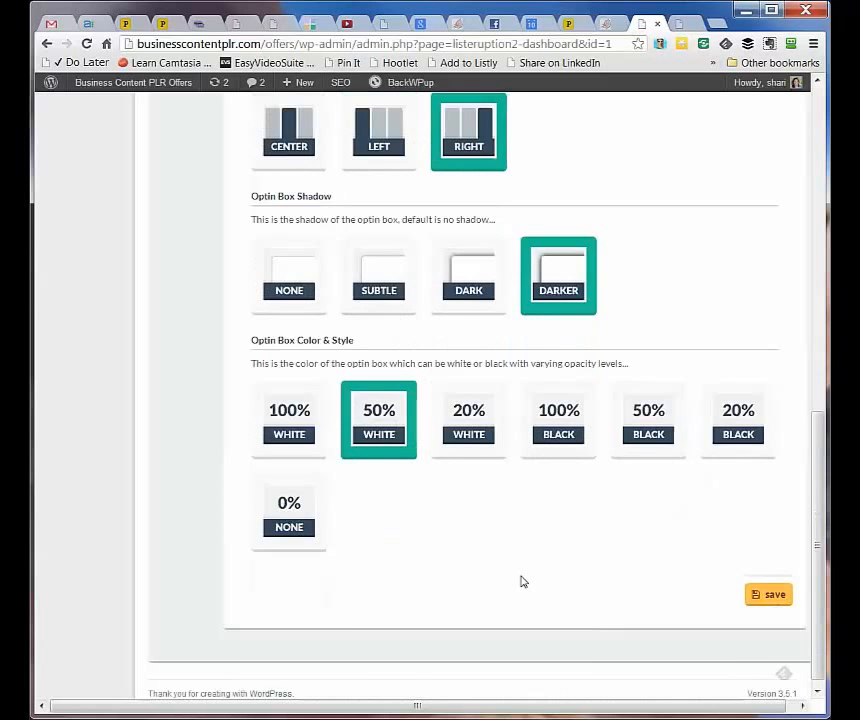
pyautogui.scroll(6, 521, 581)
pyautogui.scroll(-5, 521, 581)
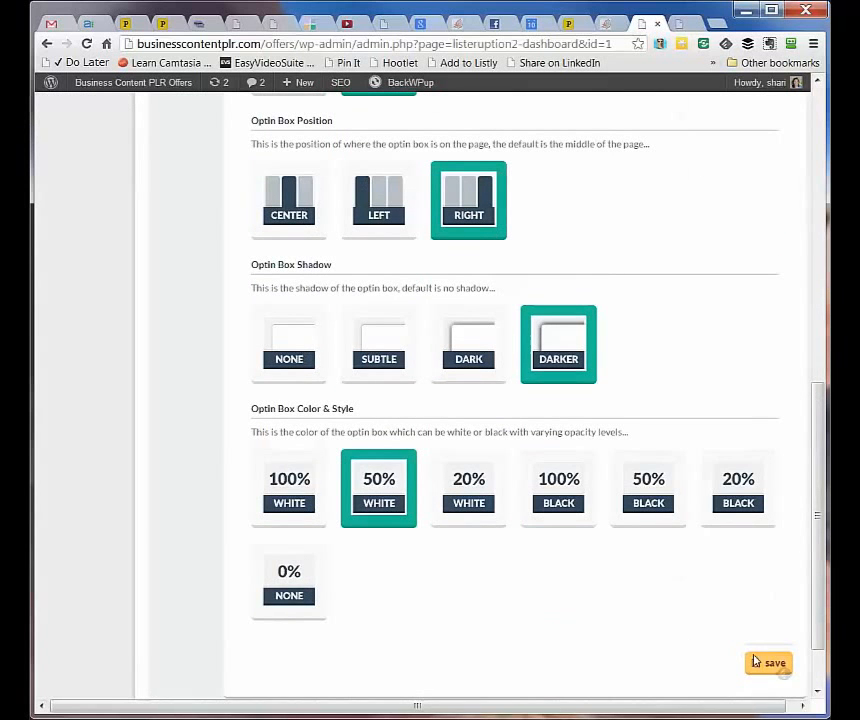
pyautogui.click(762, 663)
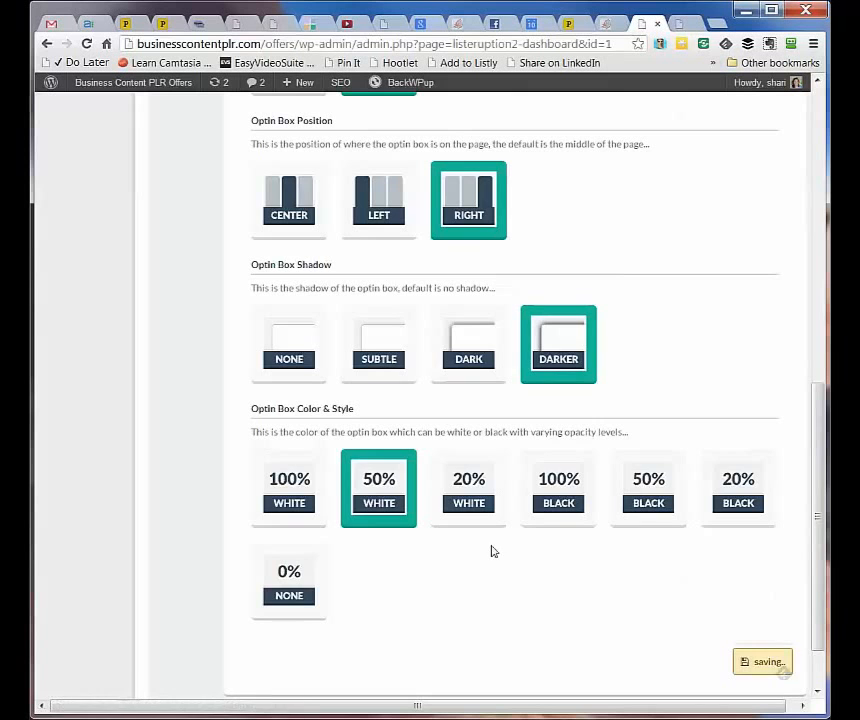
# Return to the top and bring up the Logo settings
pyautogui.scroll(5, 492, 551)
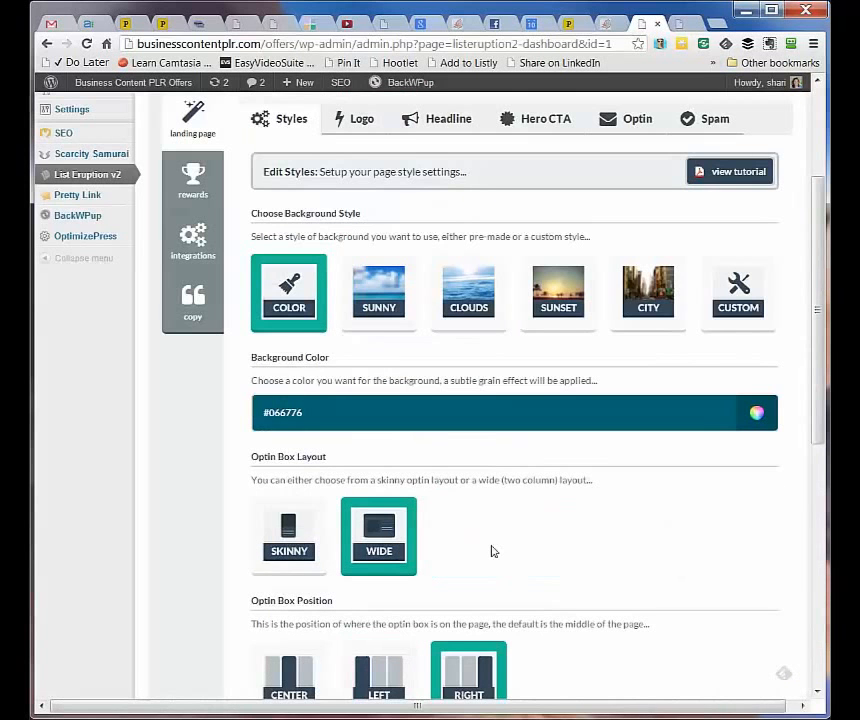
pyautogui.scroll(1, 491, 551)
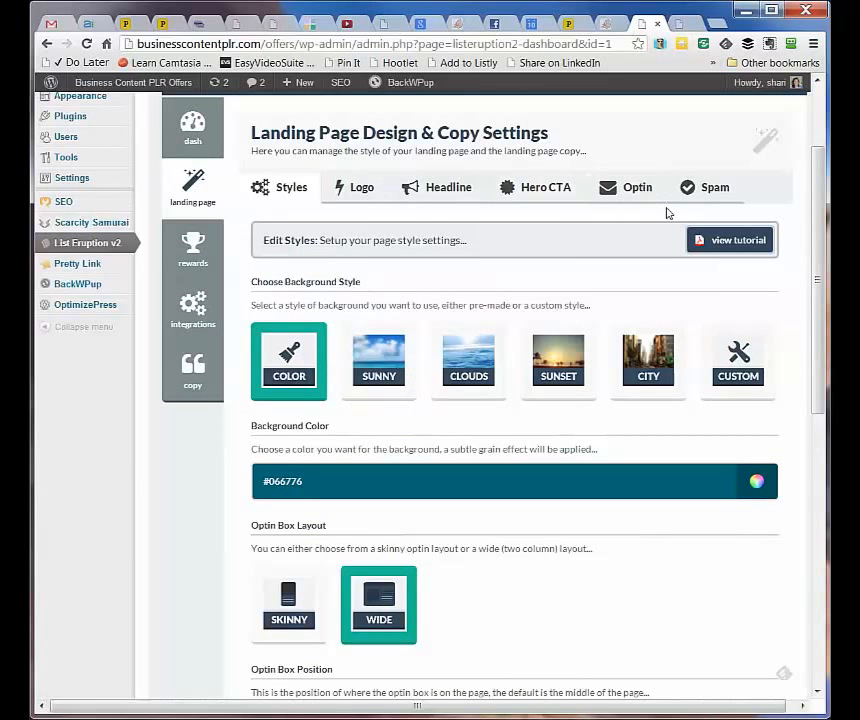
pyautogui.click(343, 187)
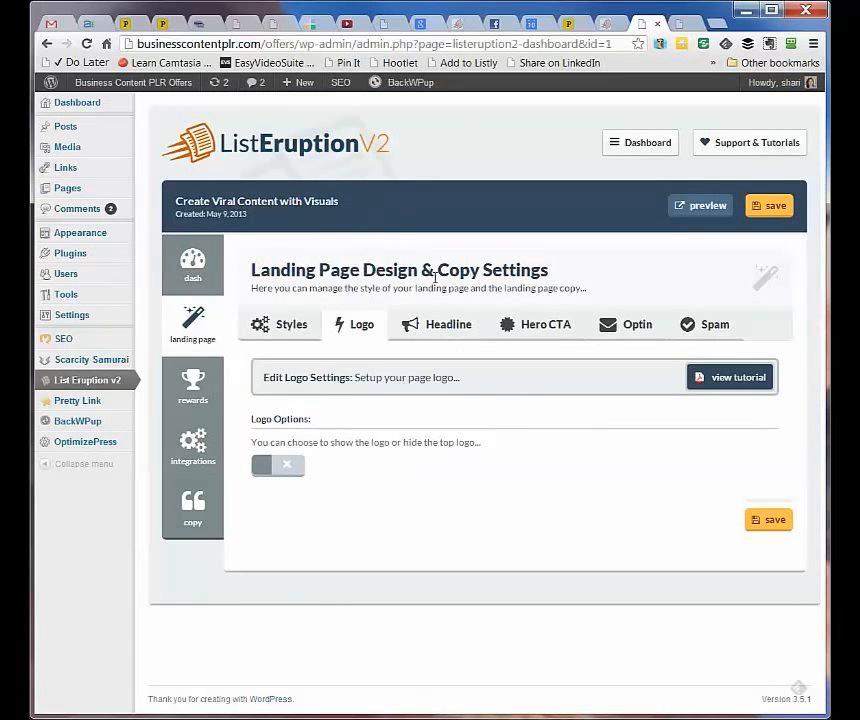
# Review and save the red #ff0000 main headline and thank-you headline
pyautogui.click(445, 324)
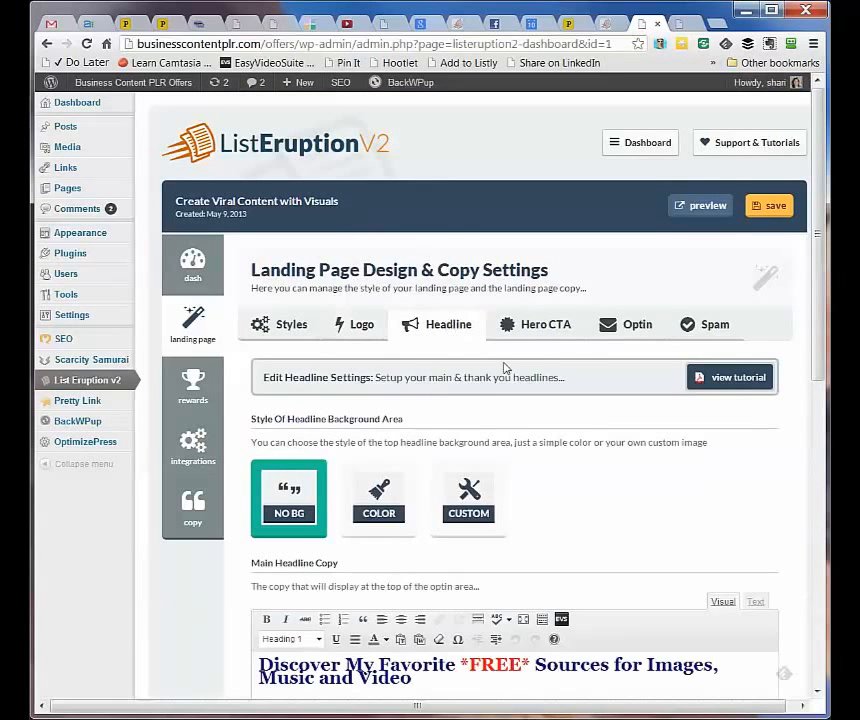
pyautogui.scroll(-1, 722, 511)
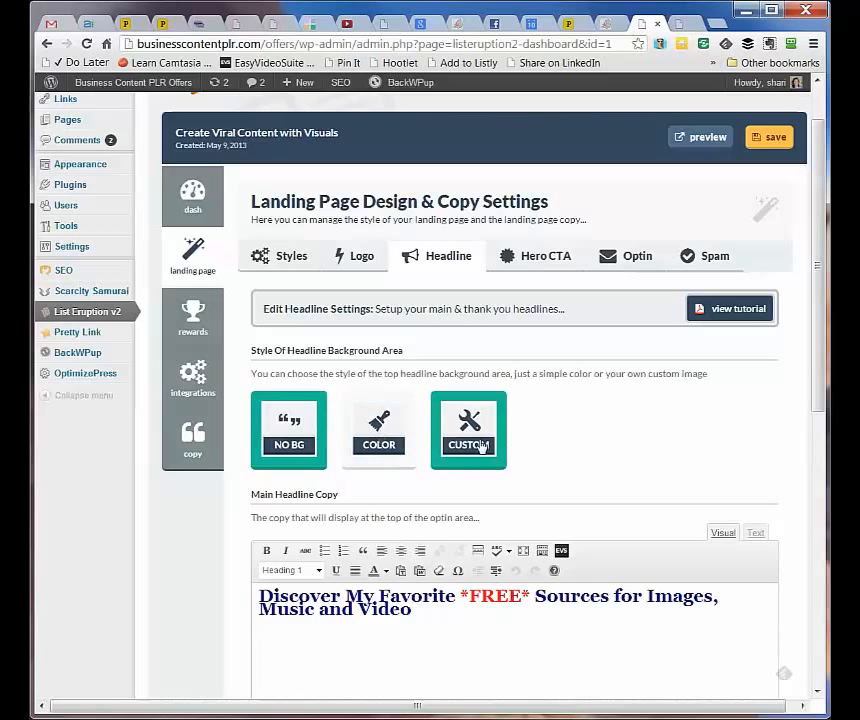
pyautogui.scroll(-4, 607, 450)
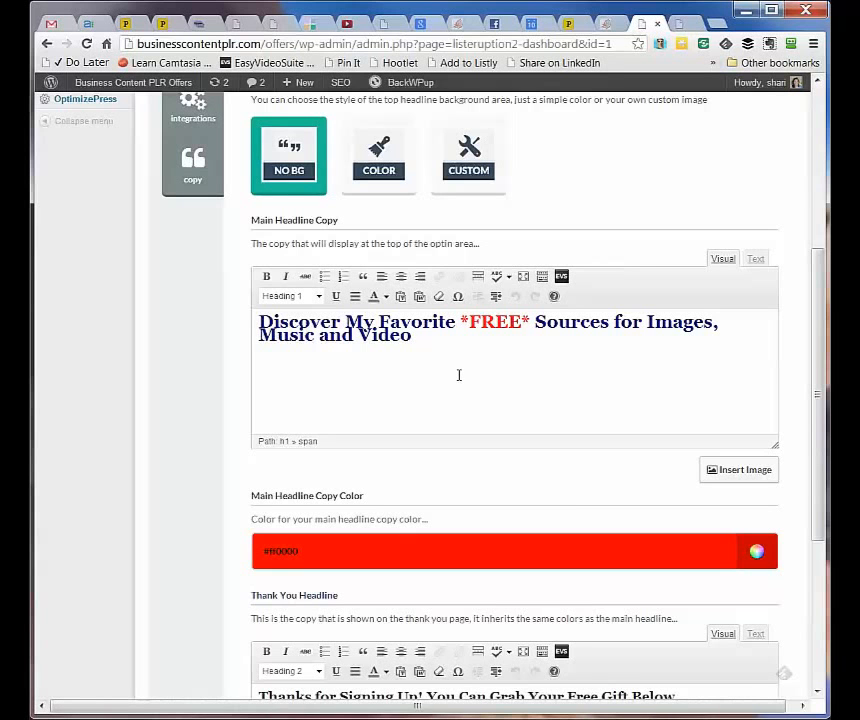
pyautogui.scroll(-2, 494, 378)
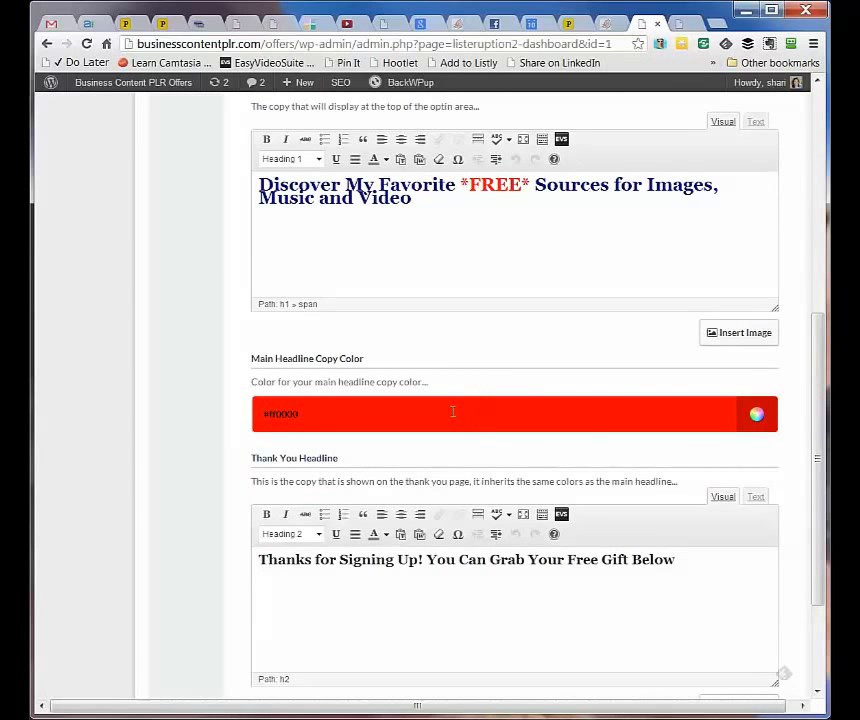
pyautogui.scroll(-3, 453, 412)
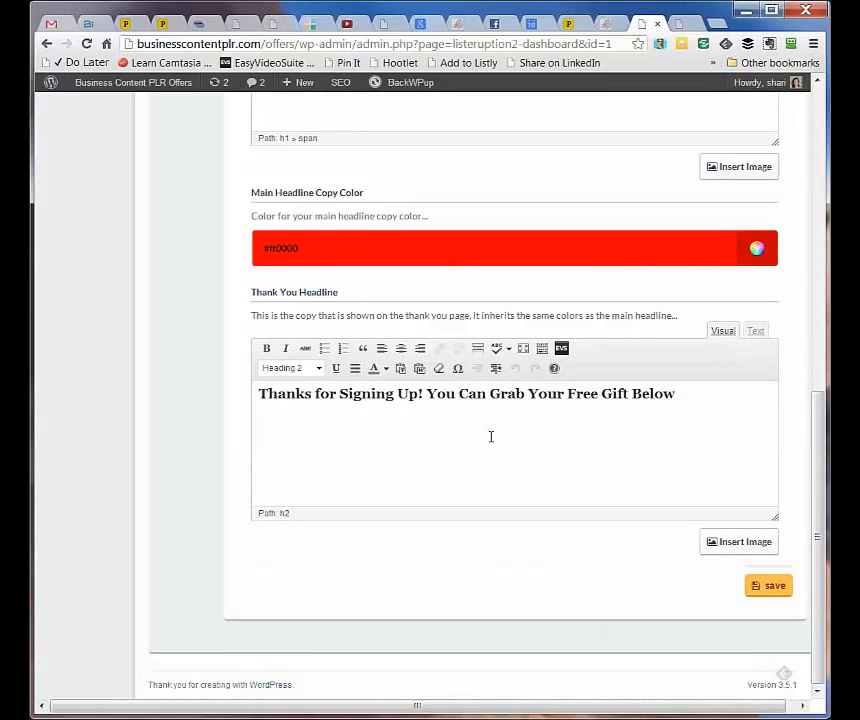
pyautogui.click(773, 587)
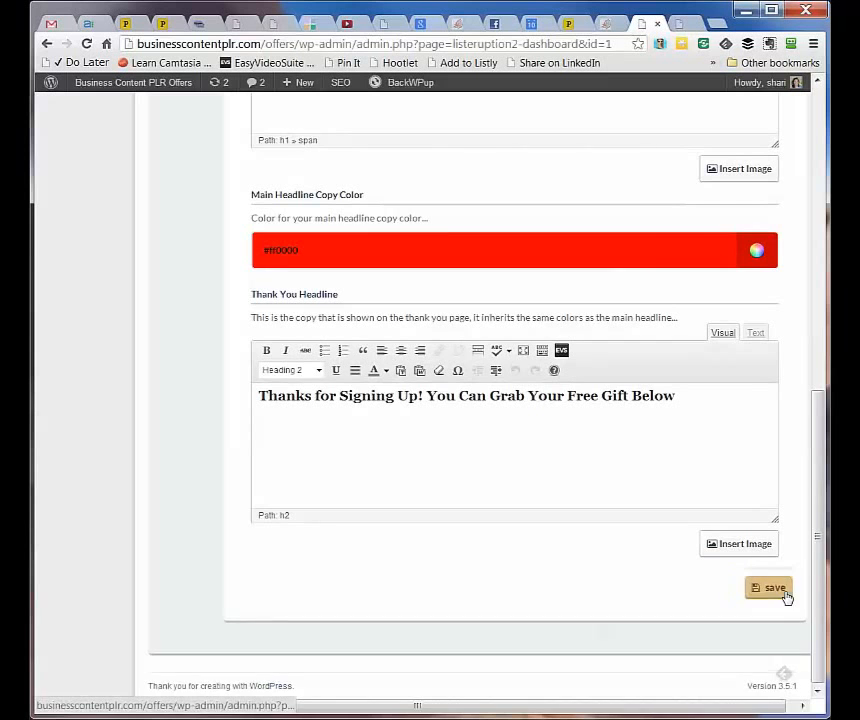
# Go back up and bring up the Hero CTA settings
pyautogui.scroll(3, 631, 552)
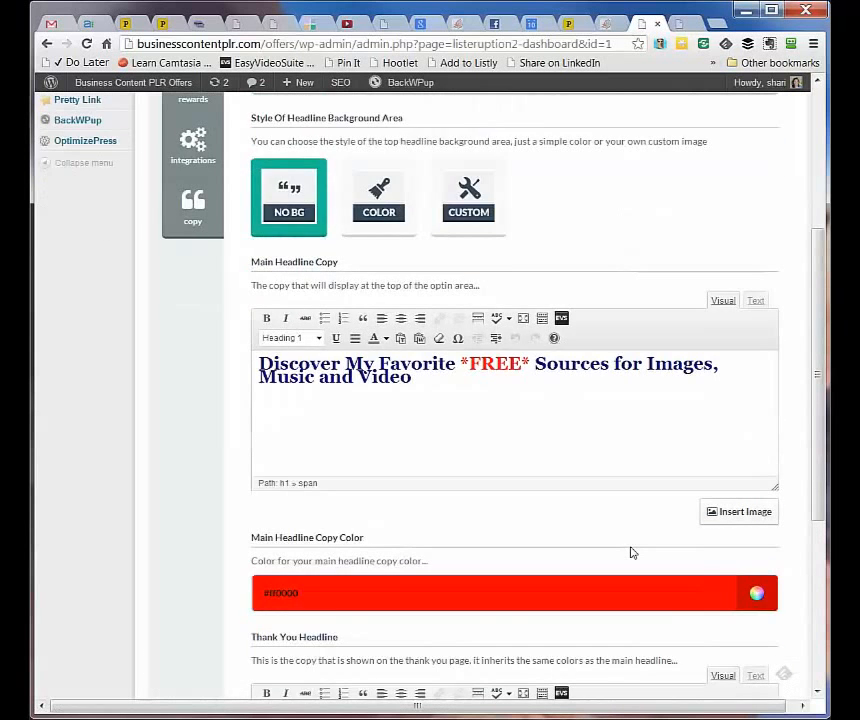
pyautogui.scroll(1, 631, 552)
pyautogui.scroll(2, 631, 547)
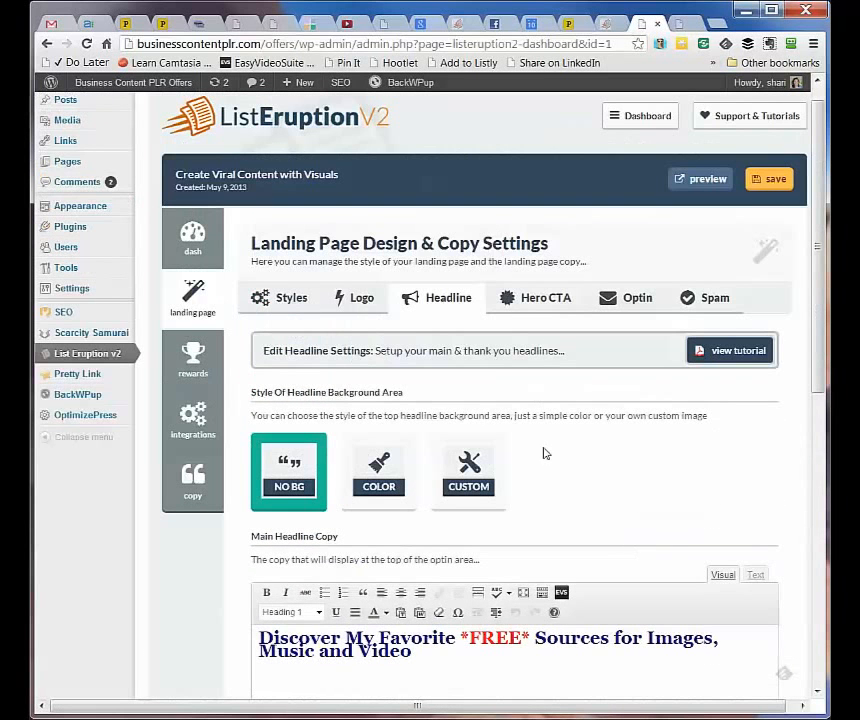
pyautogui.click(545, 305)
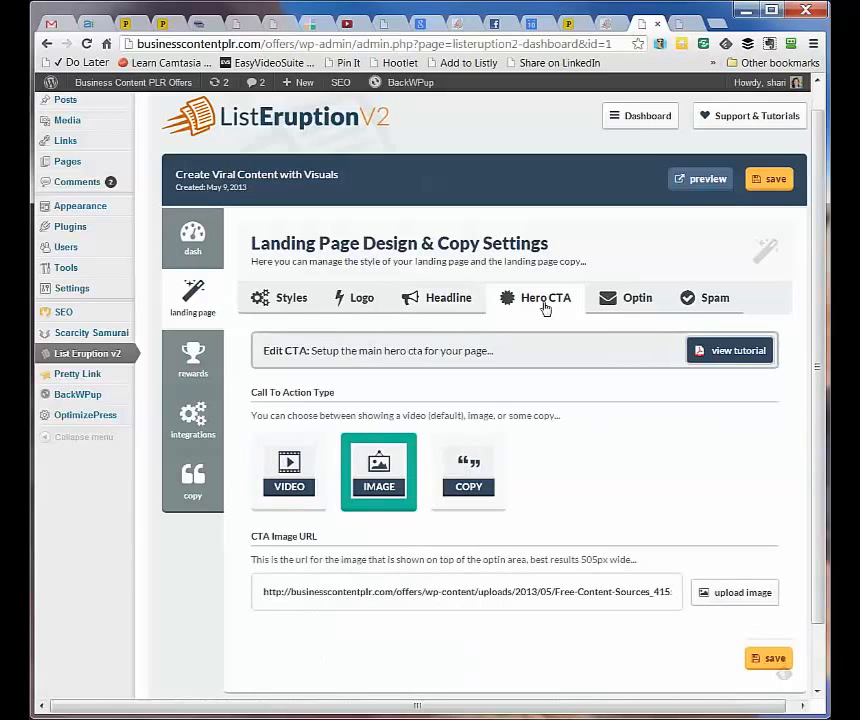
# Save the Hero CTA as an image-type CTA and bring up the Optin settings
pyautogui.scroll(-1, 630, 486)
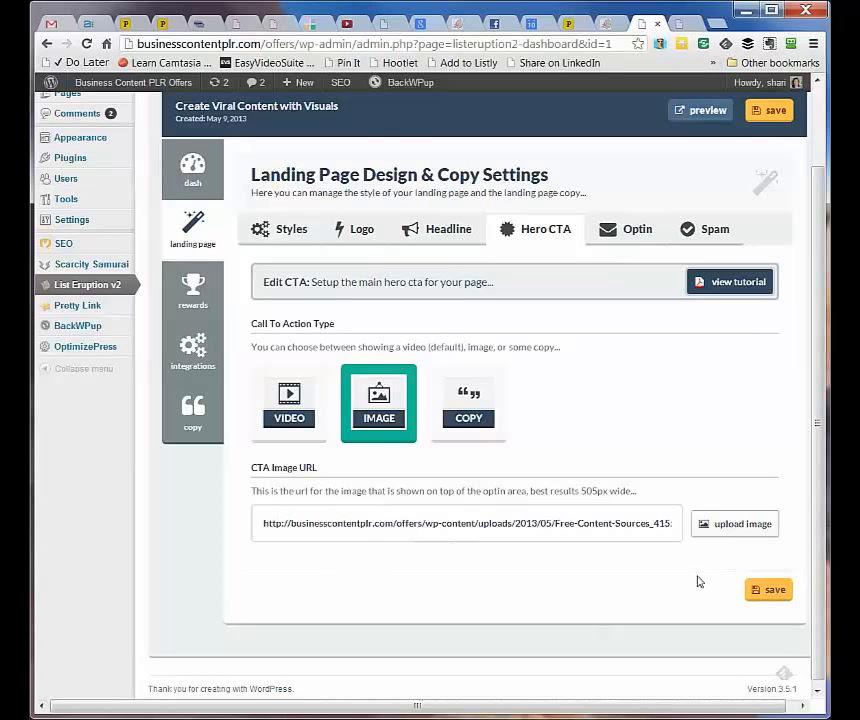
pyautogui.click(769, 592)
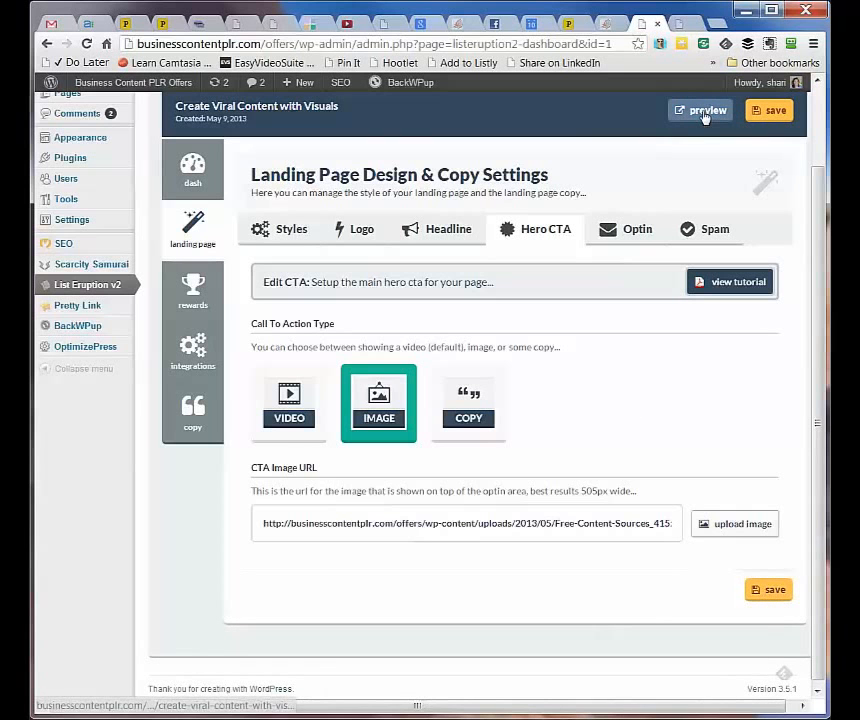
pyautogui.click(611, 230)
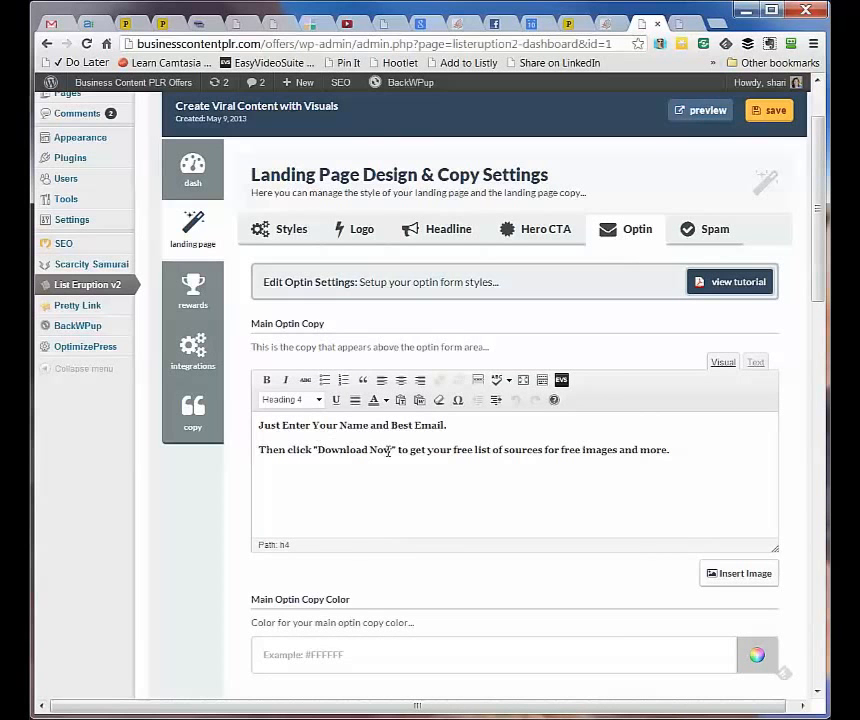
# Review and save the optin form settings
pyautogui.scroll(-1, 435, 465)
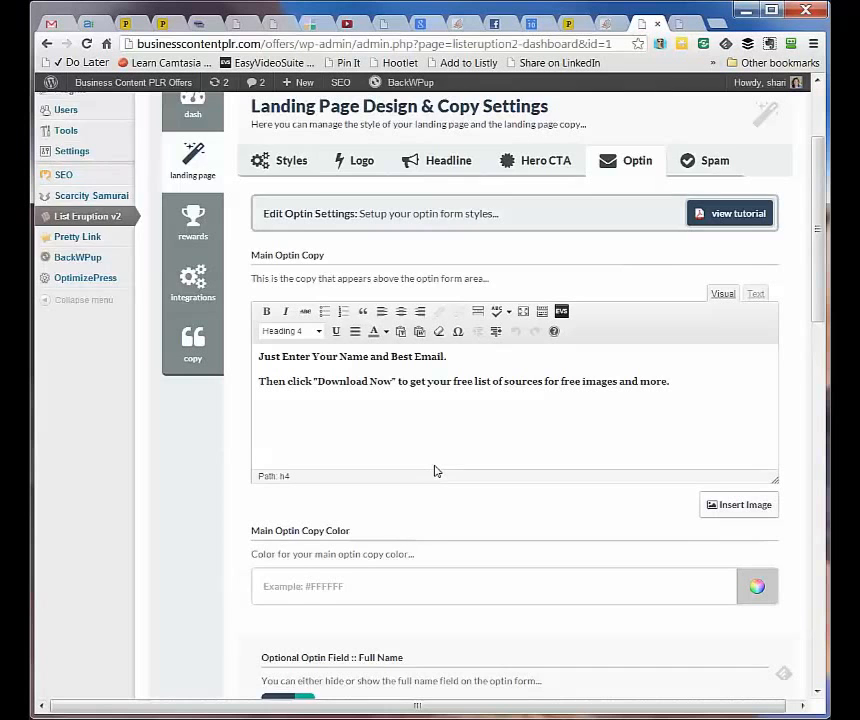
pyautogui.scroll(-3, 435, 468)
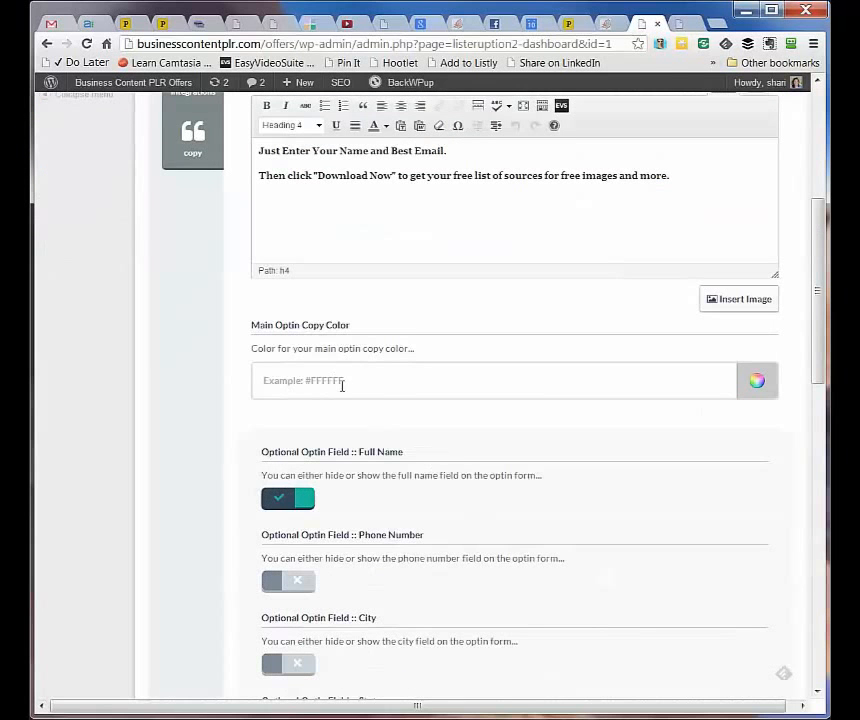
pyautogui.scroll(-2, 407, 434)
pyautogui.scroll(-4, 397, 408)
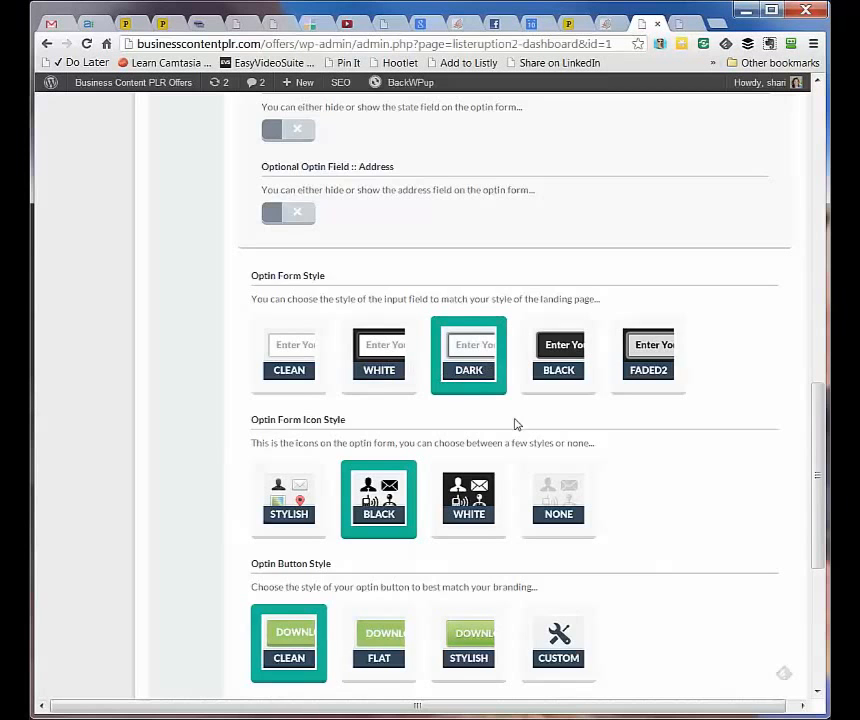
pyautogui.scroll(-2, 514, 424)
pyautogui.scroll(-2, 645, 456)
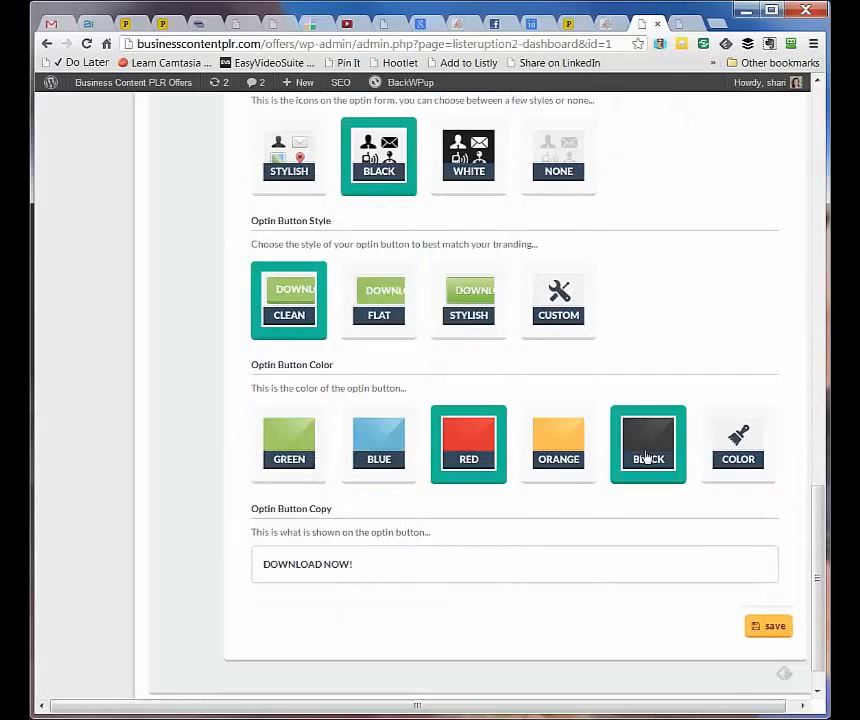
pyautogui.click(771, 627)
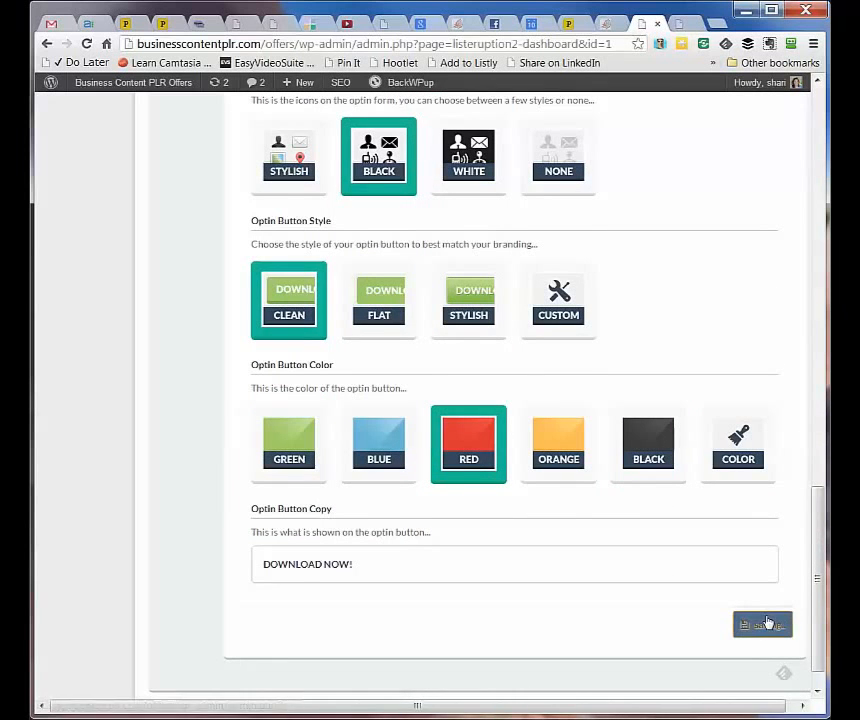
# Check the spam notice footer copy, then go to Reward Management's free-offer settings
pyautogui.scroll(15, 767, 622)
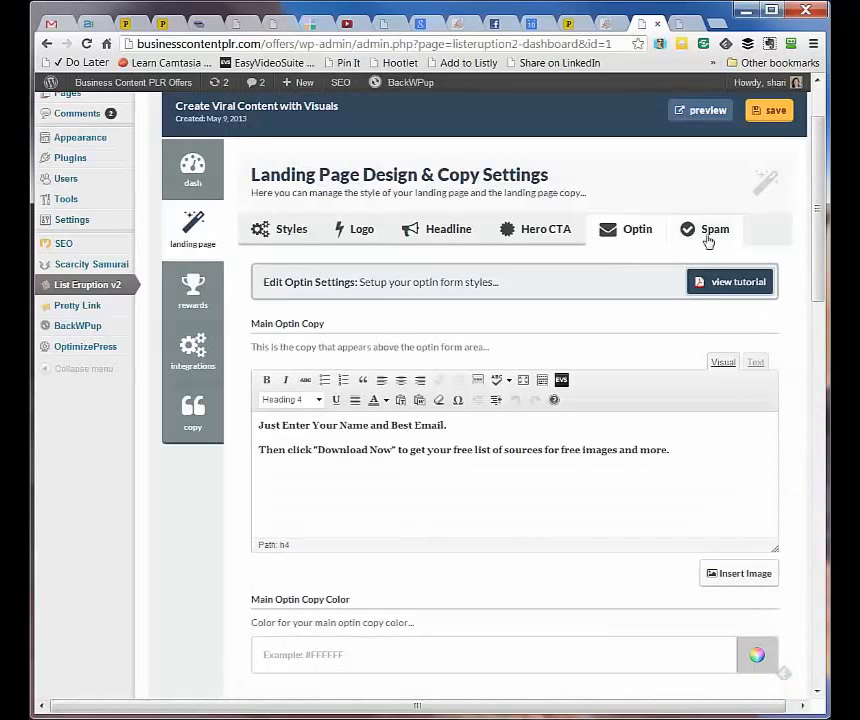
pyautogui.click(707, 238)
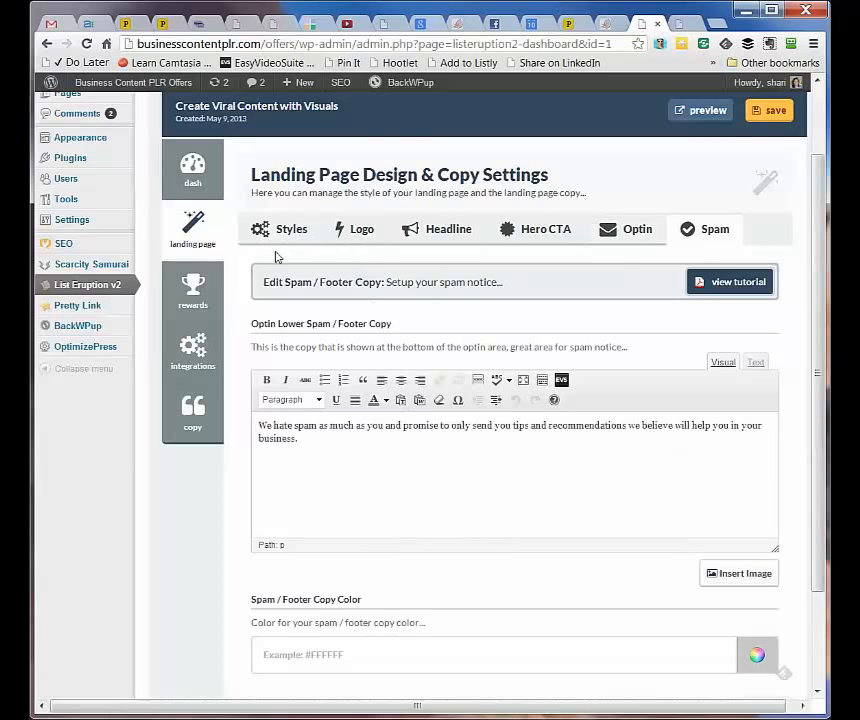
pyautogui.click(215, 287)
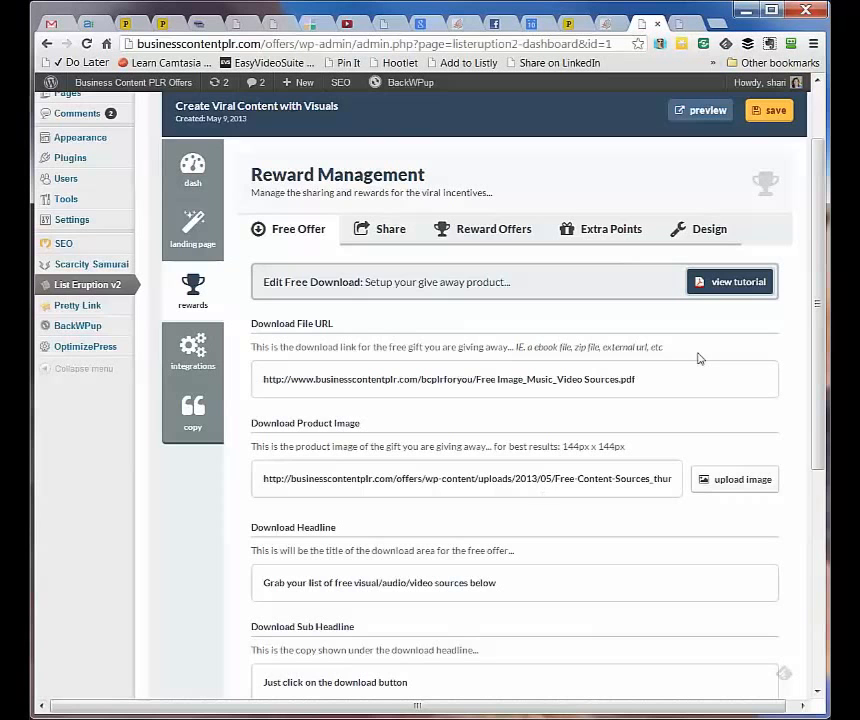
# Review the free download offer settings
pyautogui.scroll(-1, 657, 404)
pyautogui.scroll(-2, 657, 404)
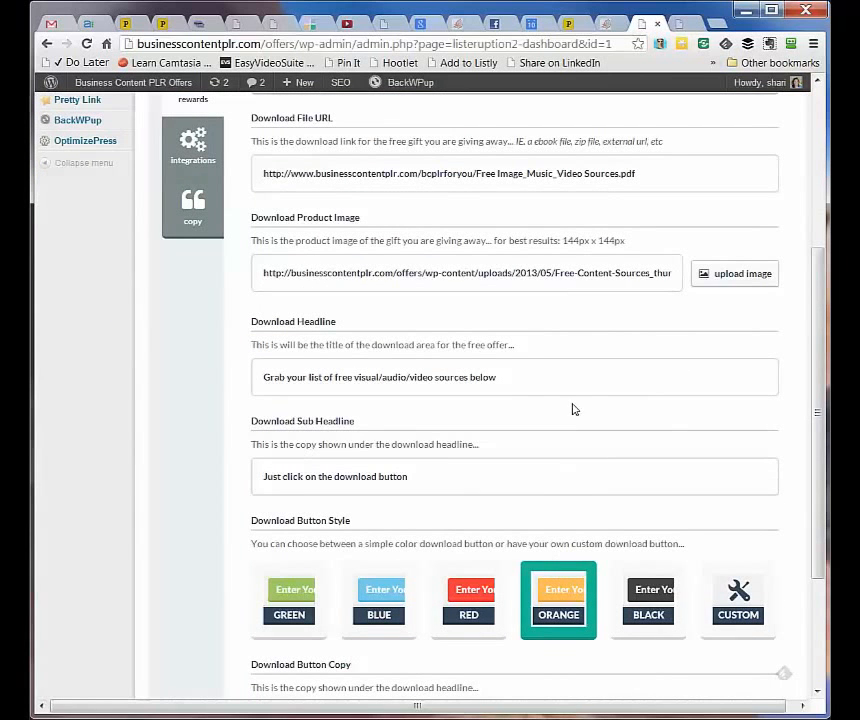
pyautogui.scroll(-3, 507, 428)
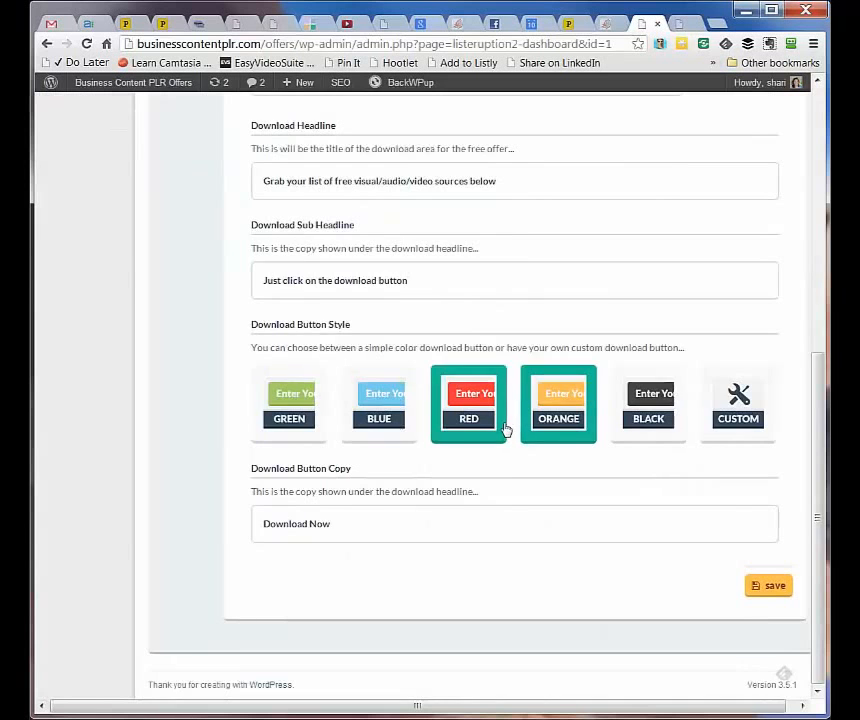
pyautogui.scroll(6, 505, 426)
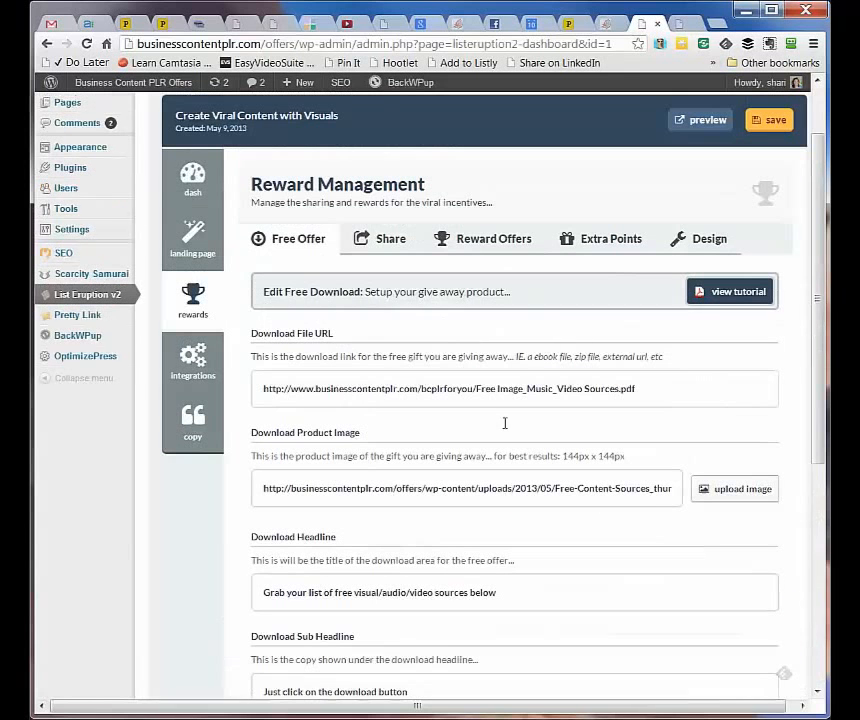
# Review the 'How It Works' share setup, then show the six empty reward unlock slots
pyautogui.click(376, 242)
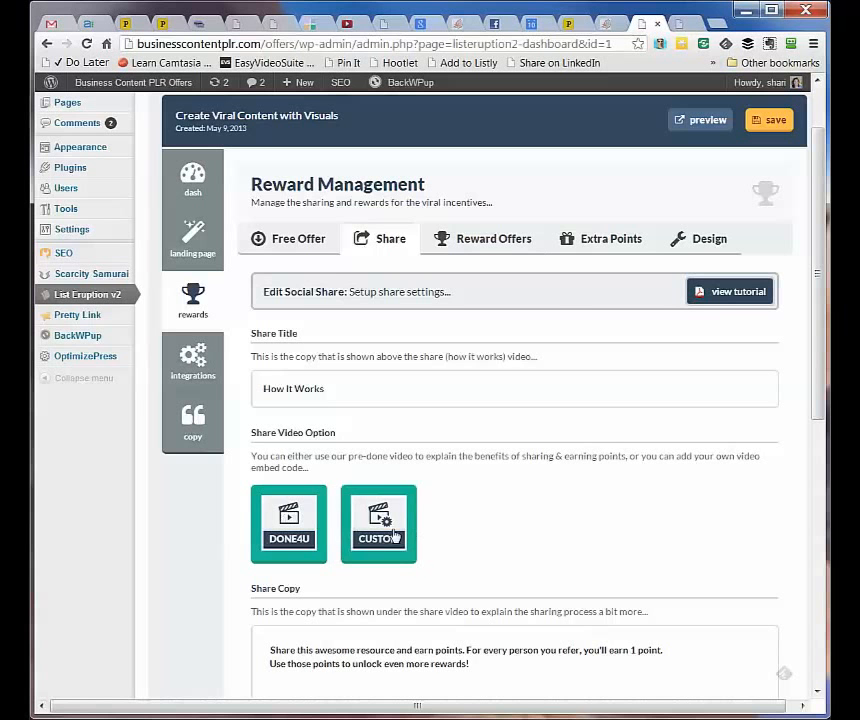
pyautogui.scroll(-1, 491, 515)
pyautogui.scroll(2, 491, 518)
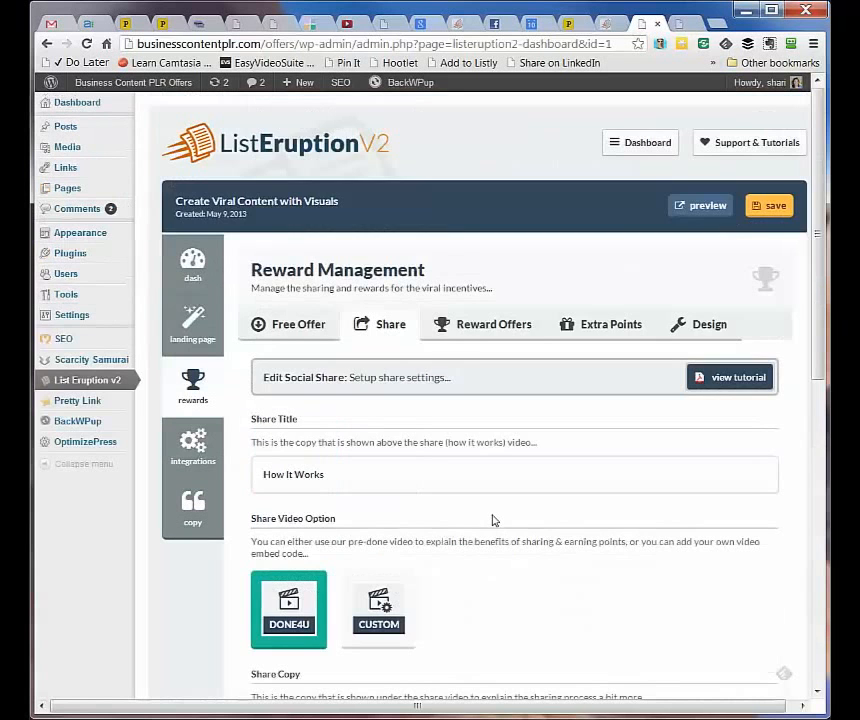
pyautogui.click(474, 329)
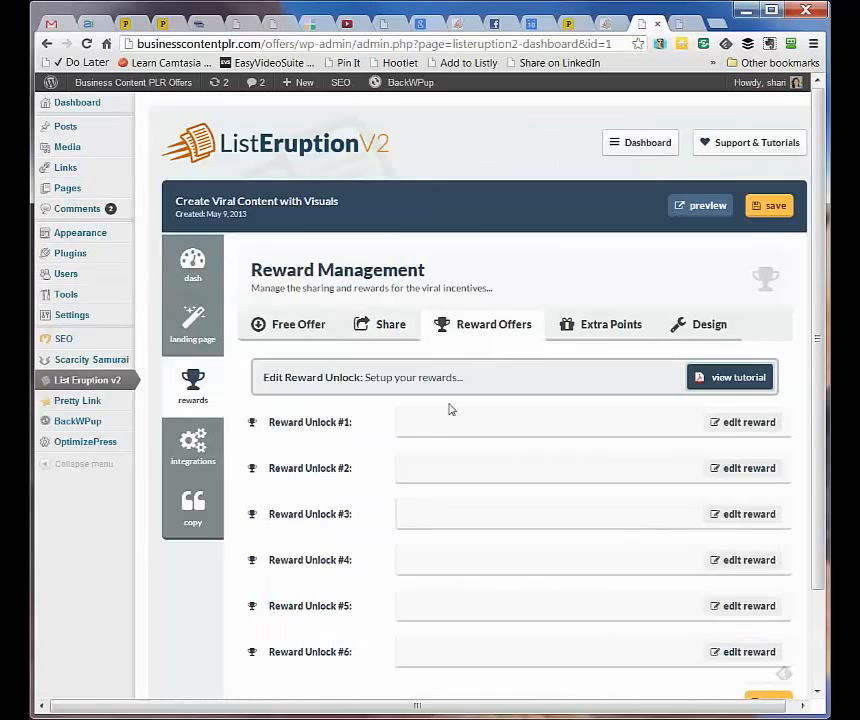
# Inspect Reward Unlock #1's badge, headline and 5-point requirement
pyautogui.scroll(-2, 330, 500)
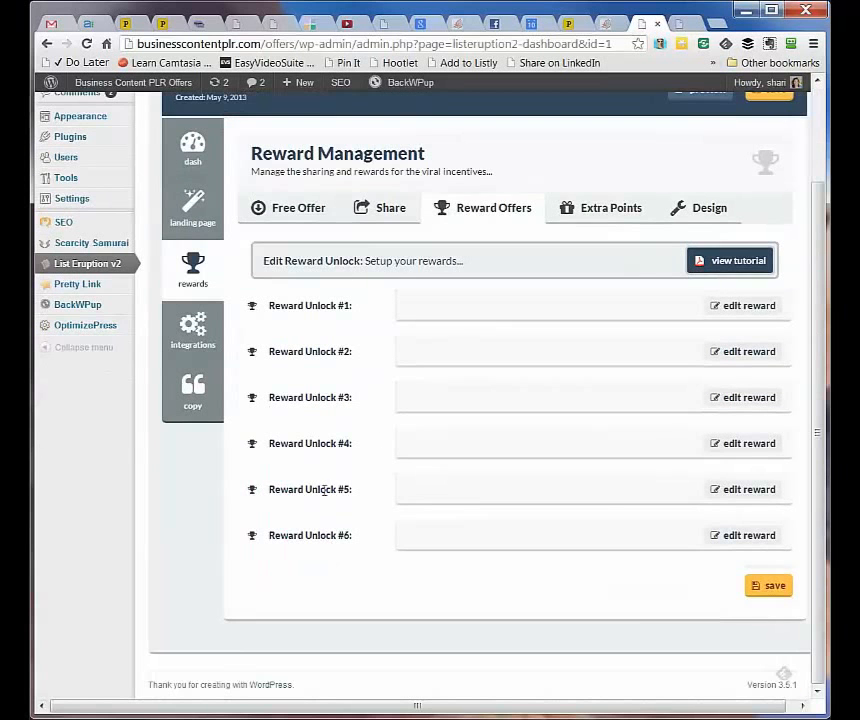
pyautogui.scroll(2, 361, 512)
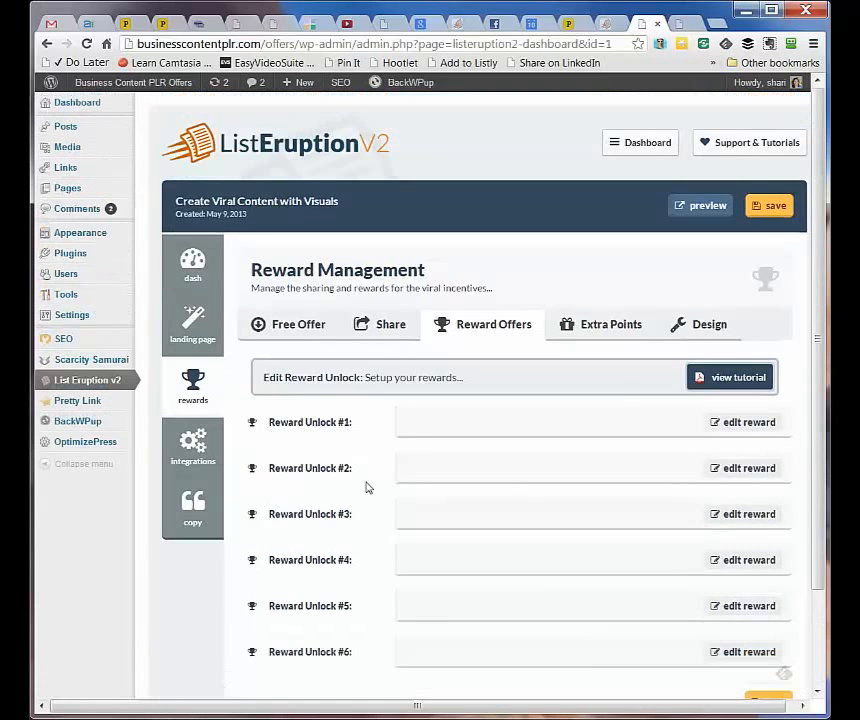
pyautogui.click(731, 422)
pyautogui.scroll(-2, 320, 492)
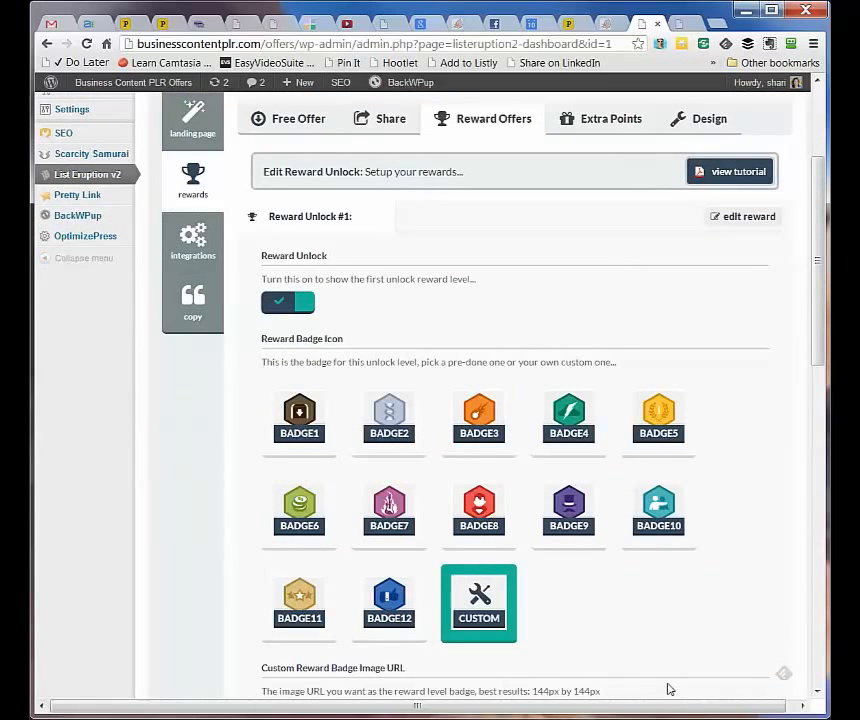
pyautogui.scroll(-2, 668, 687)
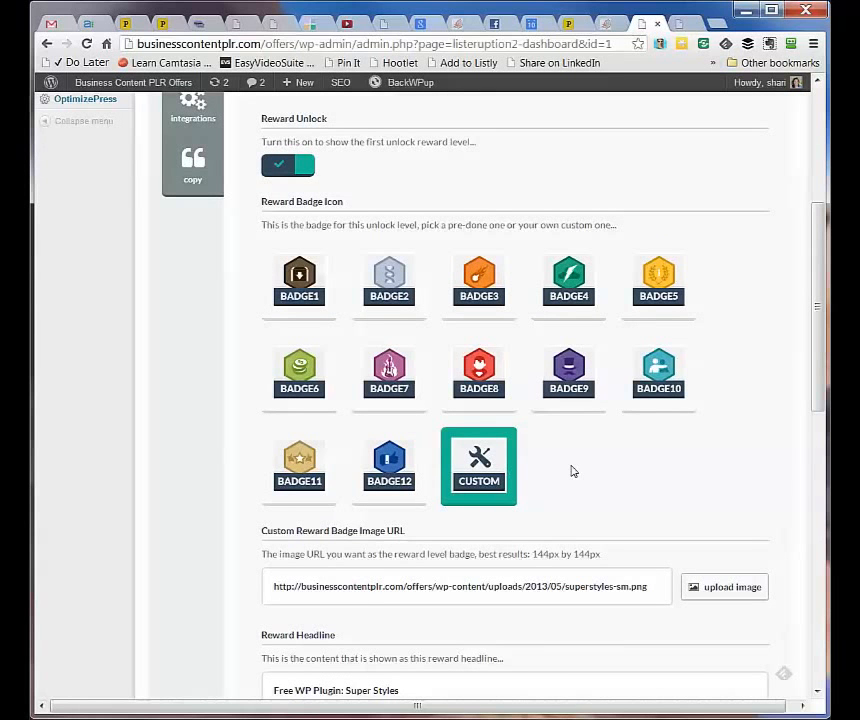
pyautogui.scroll(-2, 572, 471)
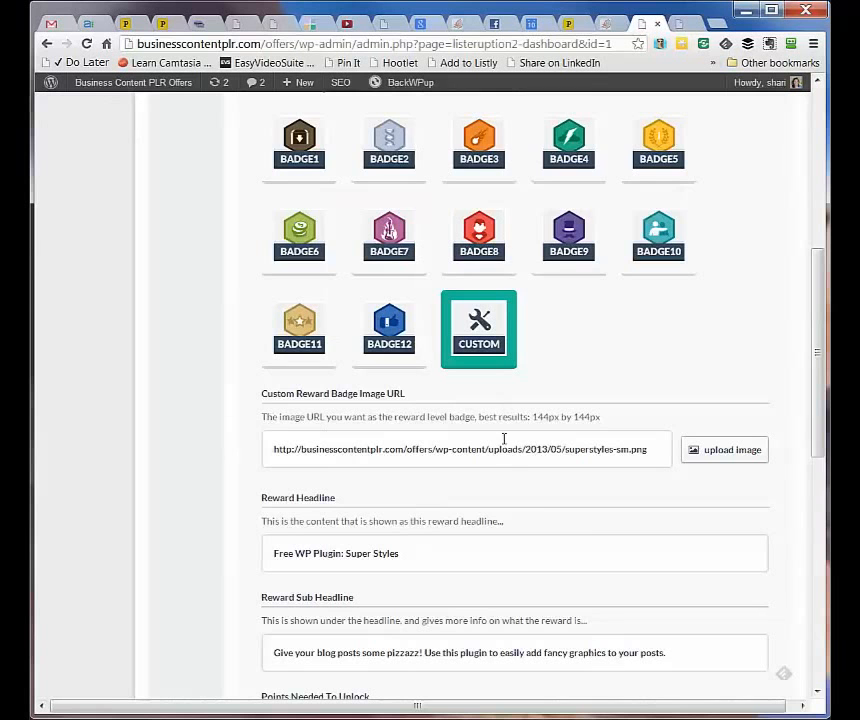
pyautogui.scroll(-2, 590, 544)
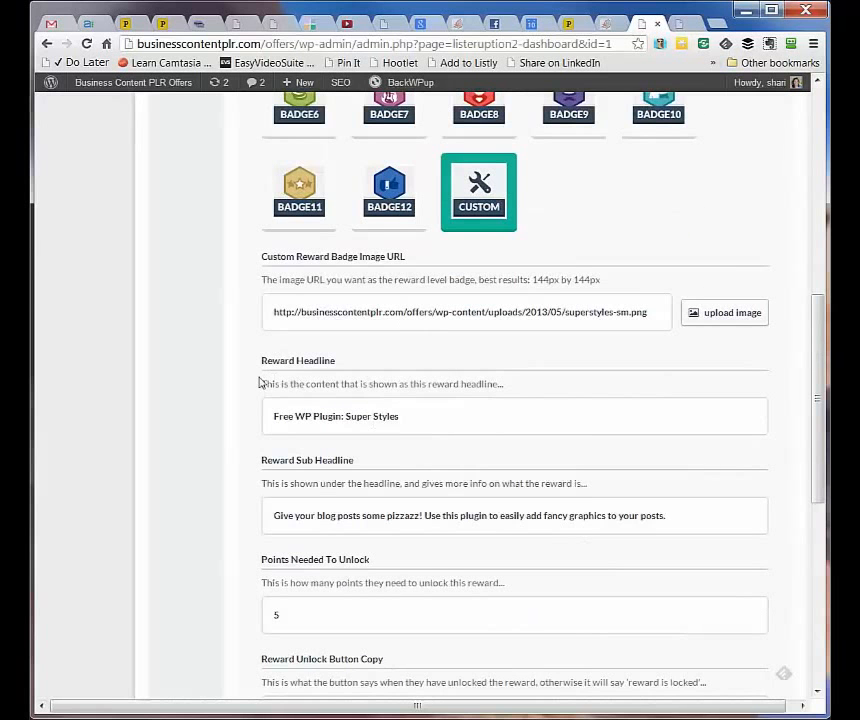
pyautogui.scroll(-3, 740, 547)
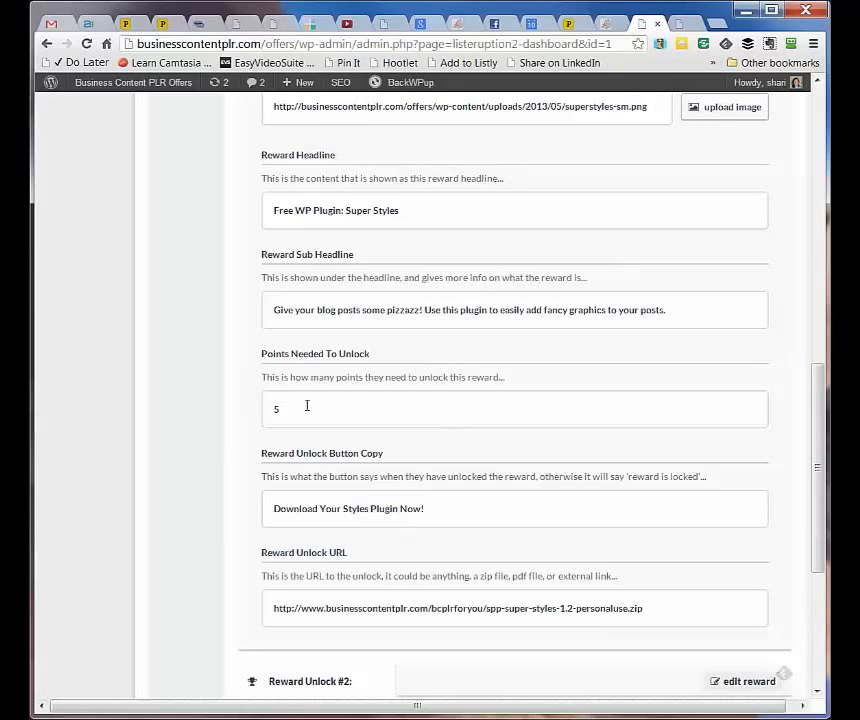
pyautogui.scroll(-1, 307, 405)
pyautogui.scroll(-3, 476, 482)
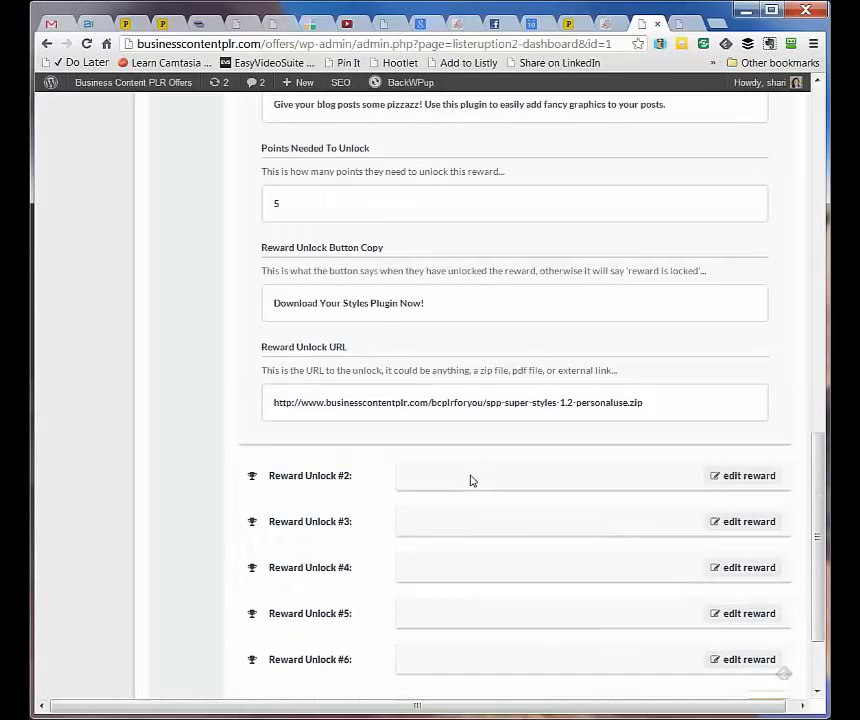
# Show the Extra Points settings with Like On Facebook enabled, headline 'Like Us on Facebook'
pyautogui.scroll(2, 470, 480)
pyautogui.scroll(-2, 470, 472)
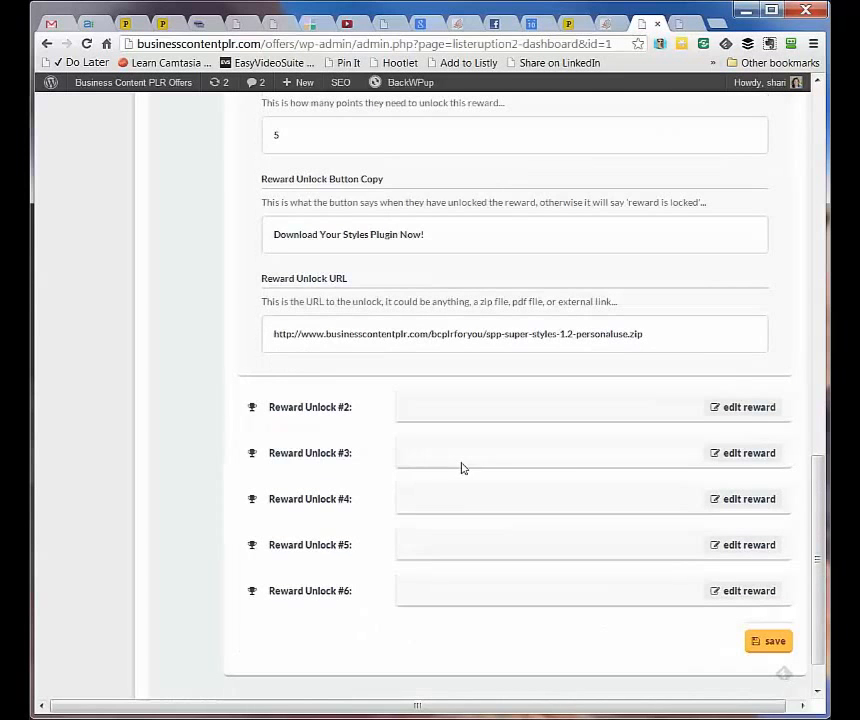
pyautogui.scroll(12, 409, 463)
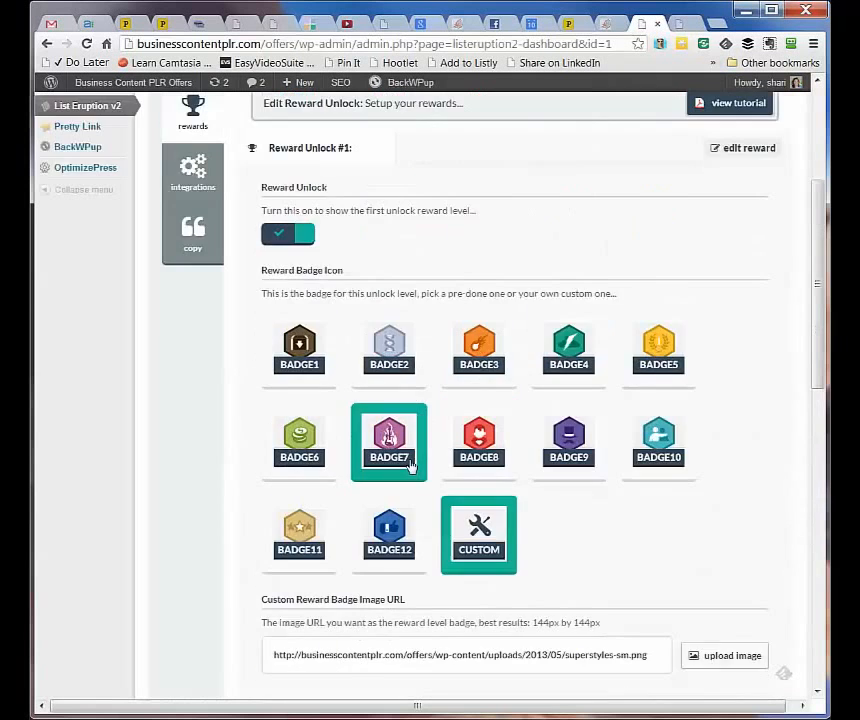
pyautogui.scroll(3, 409, 458)
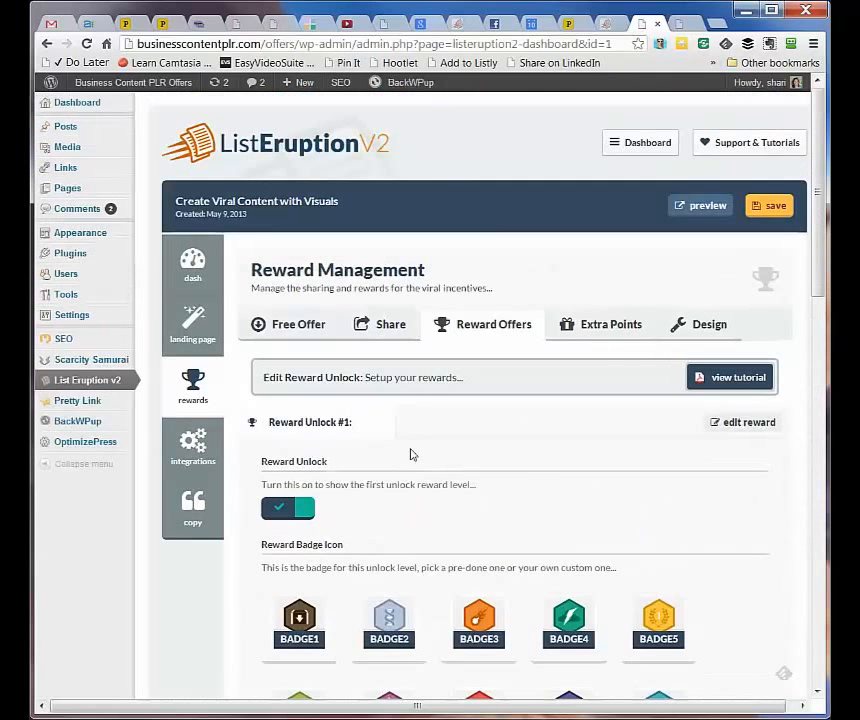
pyautogui.click(580, 333)
pyautogui.scroll(-3, 417, 474)
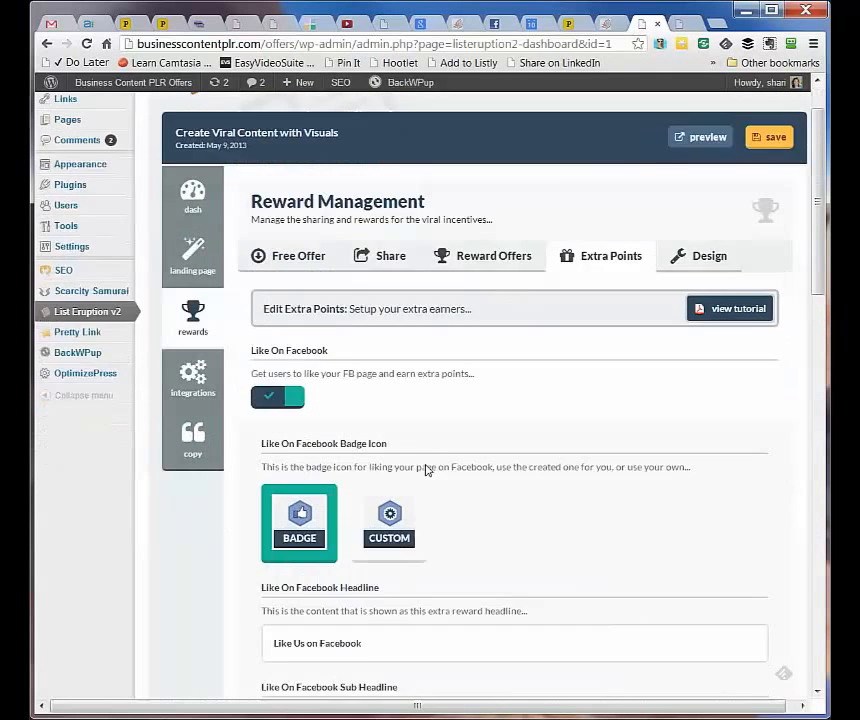
pyautogui.scroll(-3, 550, 559)
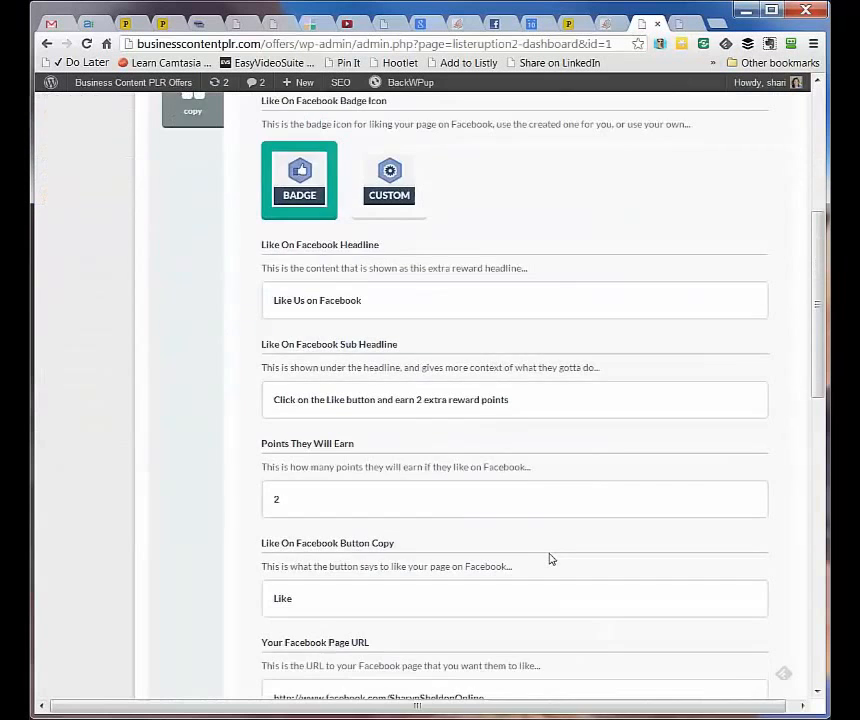
pyautogui.scroll(-3, 550, 559)
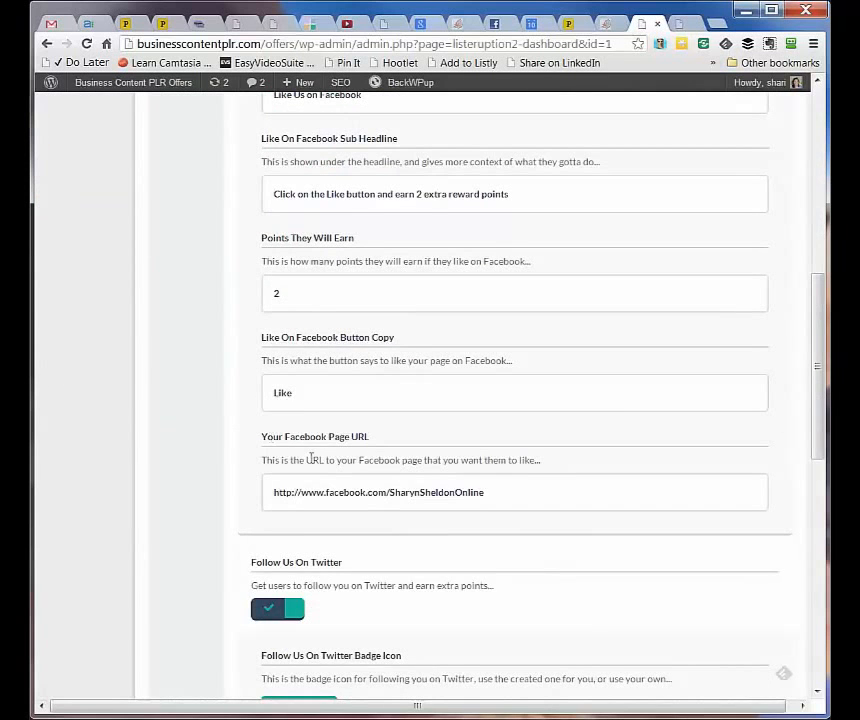
pyautogui.scroll(1, 311, 457)
pyautogui.scroll(8, 310, 460)
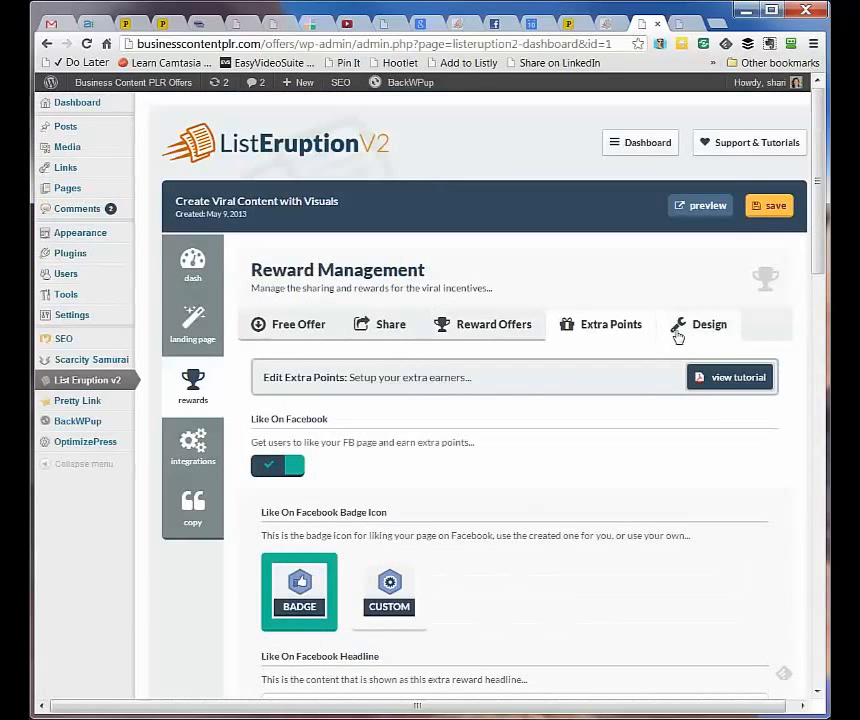
pyautogui.click(710, 325)
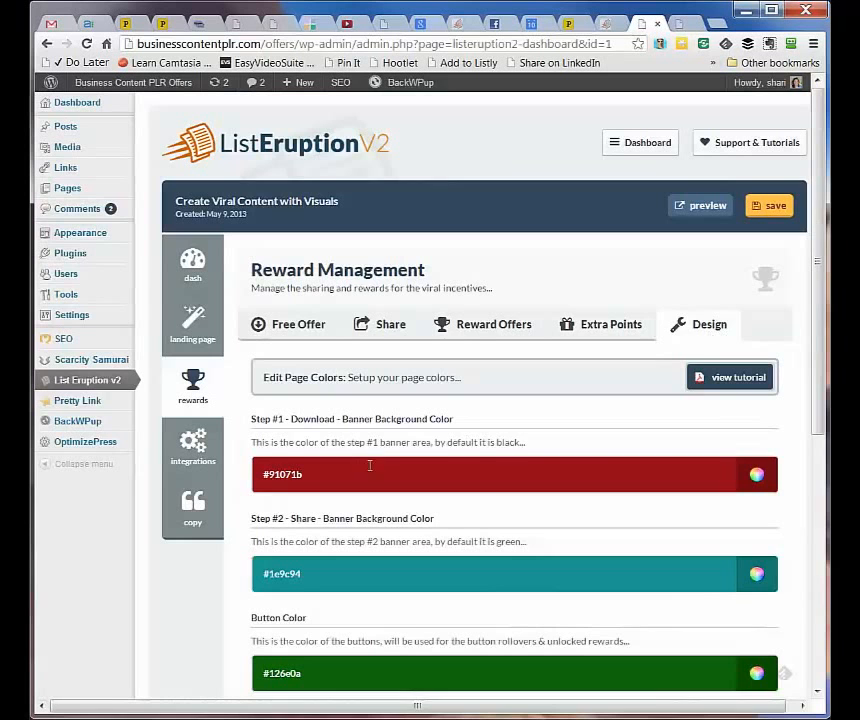
pyautogui.scroll(-6, 405, 470)
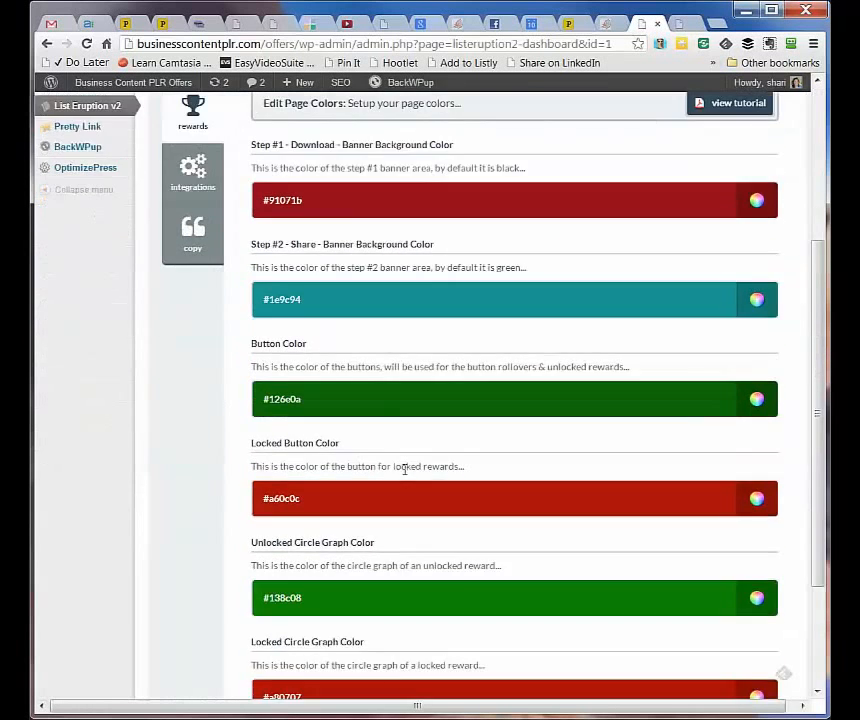
pyautogui.scroll(5, 405, 475)
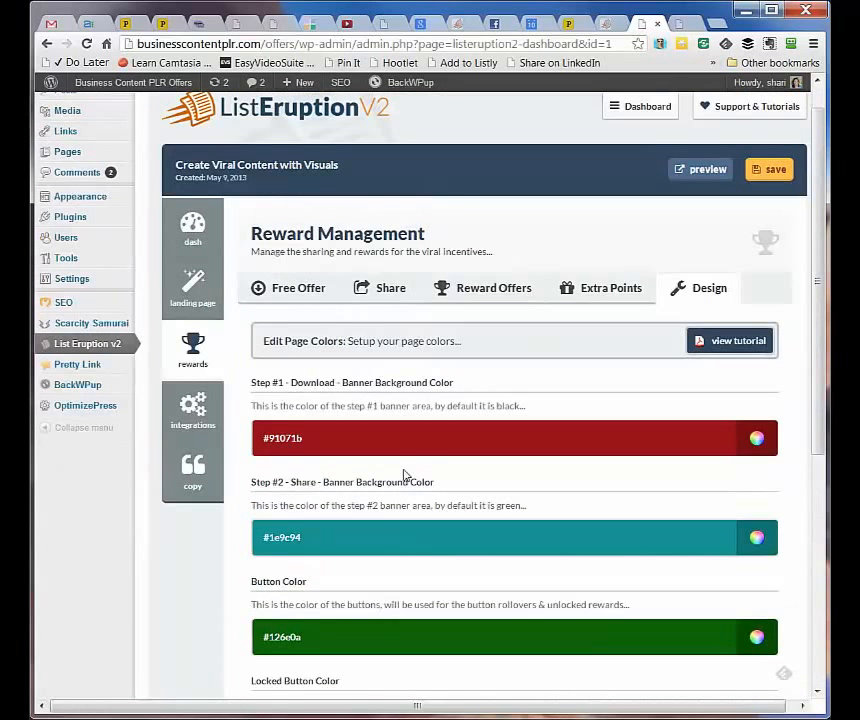
# Review the campaign's Auto-Responder integration settings
pyautogui.click(203, 405)
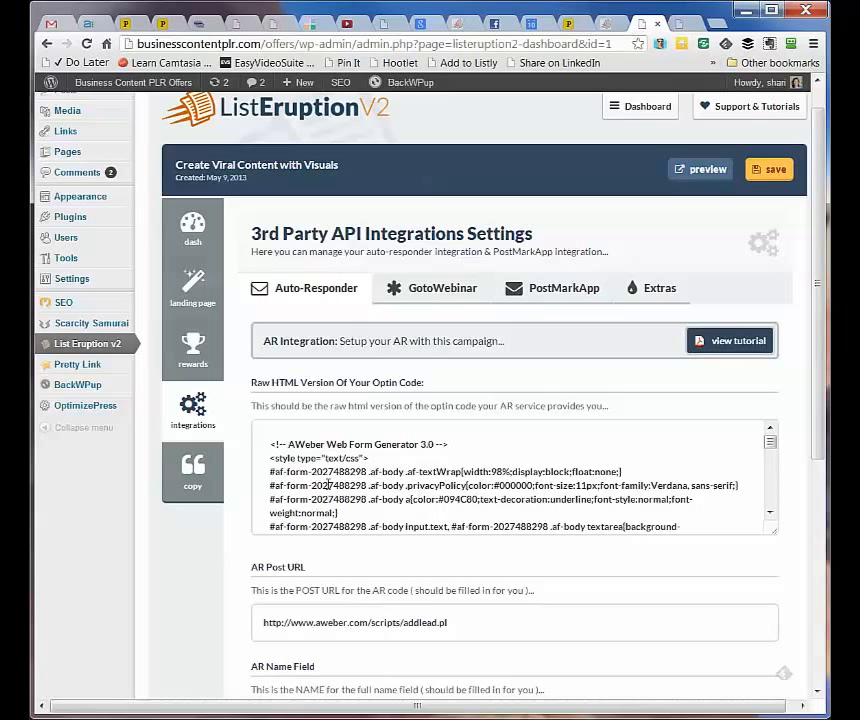
pyautogui.scroll(-2, 383, 492)
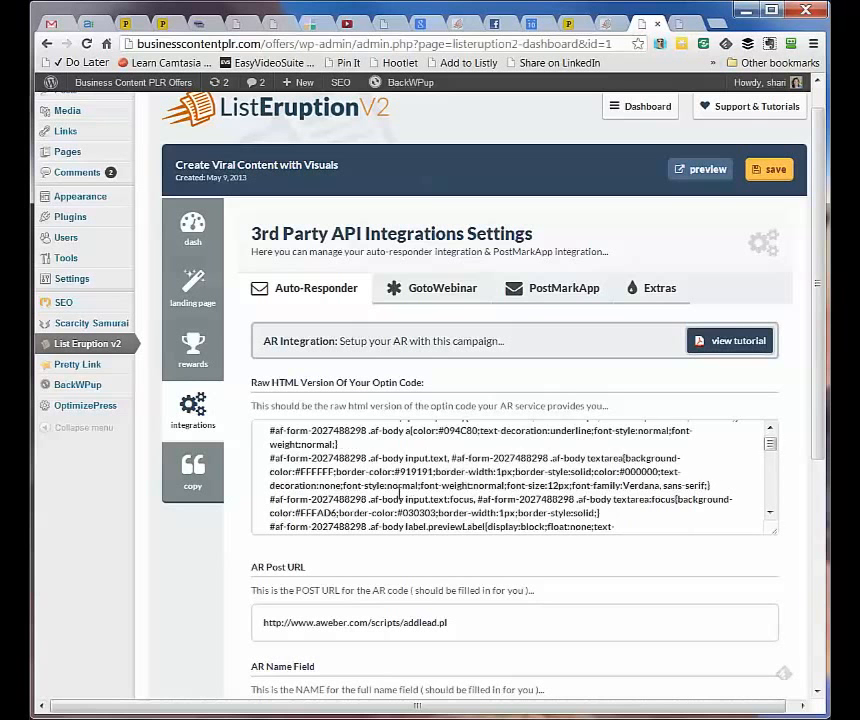
pyautogui.scroll(-2, 474, 617)
pyautogui.scroll(-2, 474, 617)
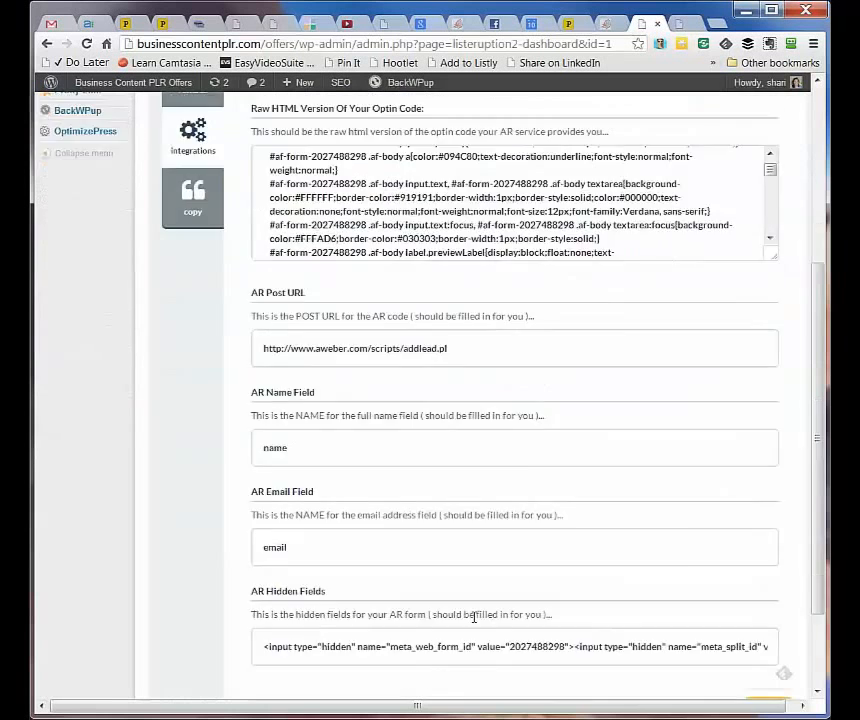
pyautogui.scroll(4, 474, 620)
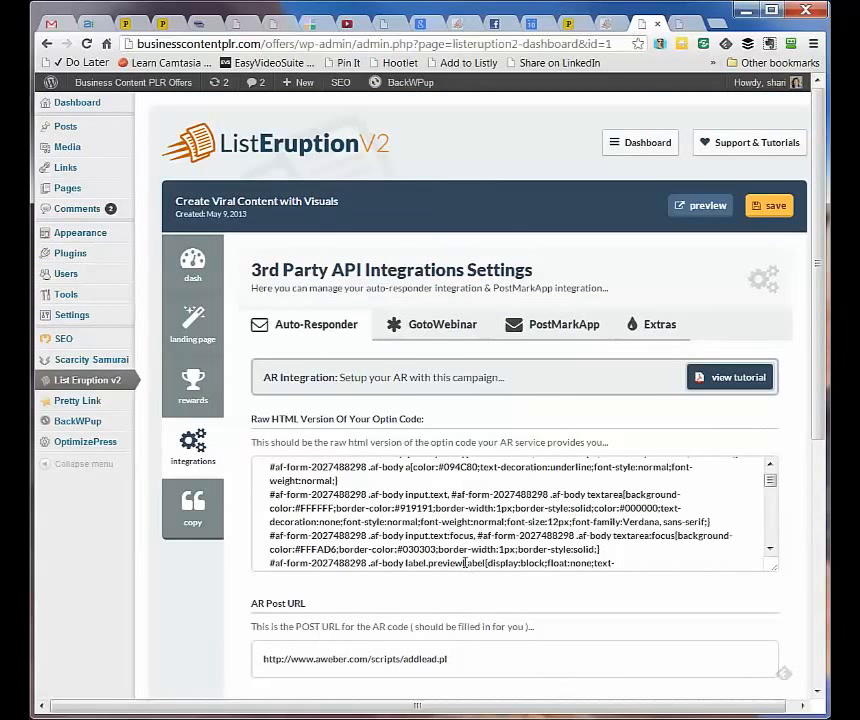
# Check the GotoWebinar, PostMarkApp and Extras tabs, then show the site copy SEO settings
pyautogui.click(440, 332)
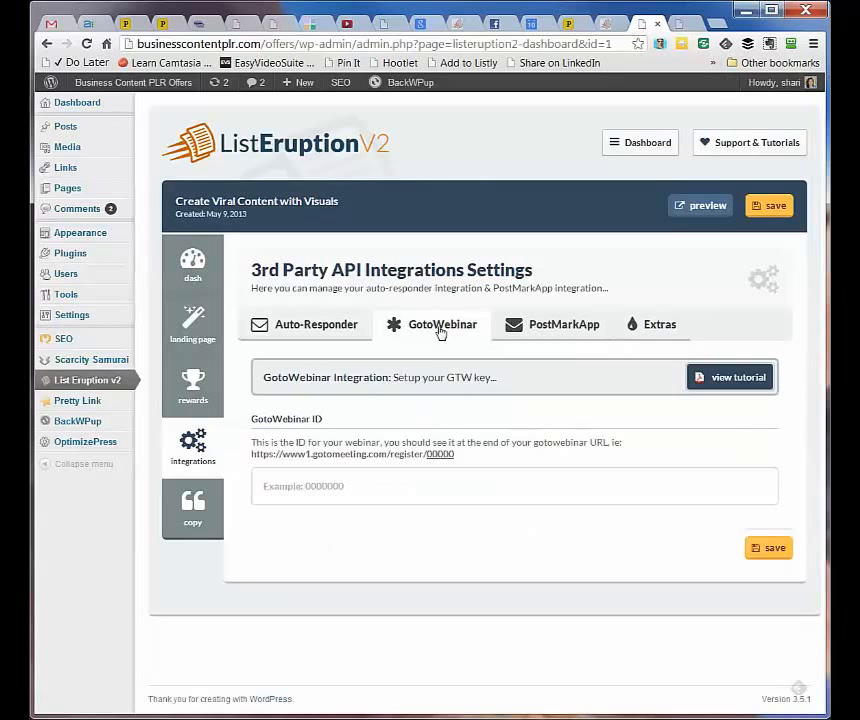
pyautogui.click(532, 331)
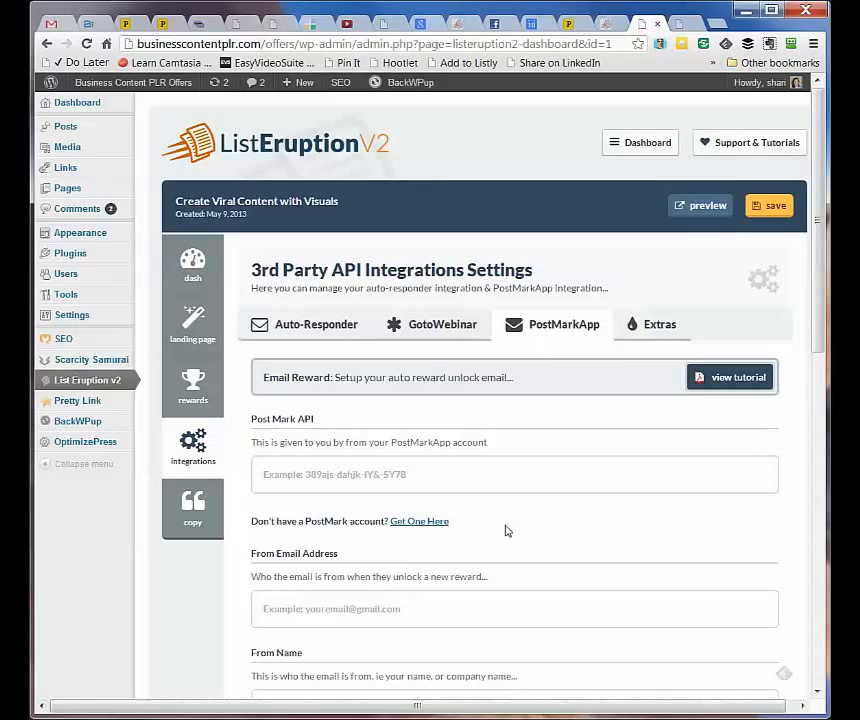
pyautogui.scroll(-1, 506, 530)
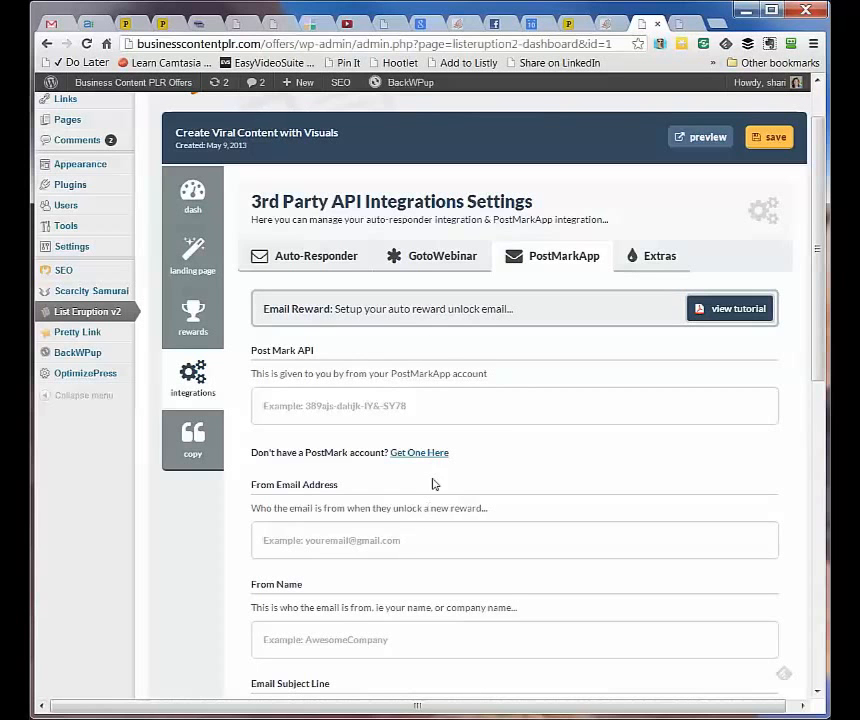
pyautogui.click(646, 264)
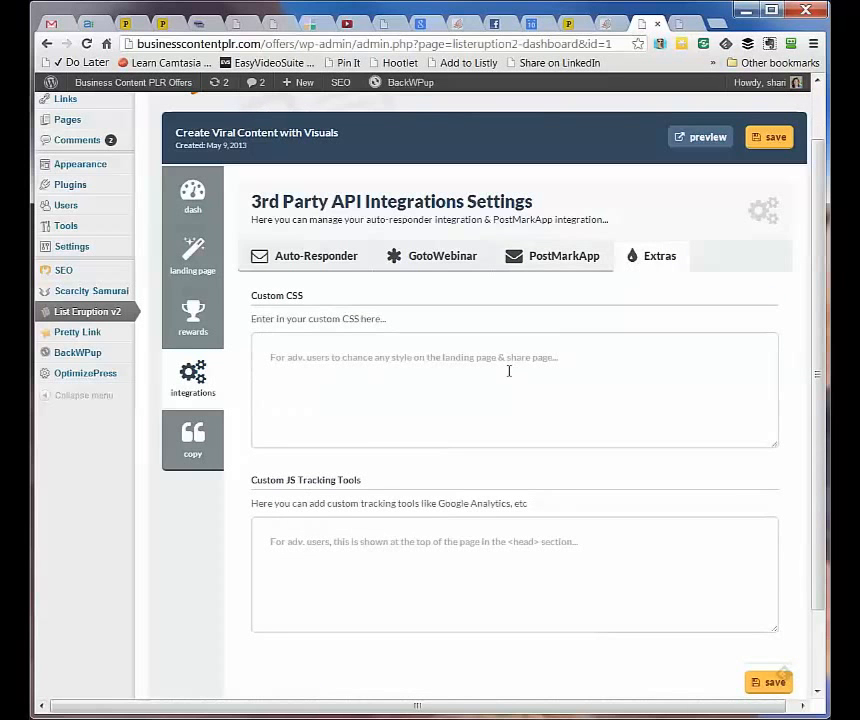
pyautogui.click(200, 440)
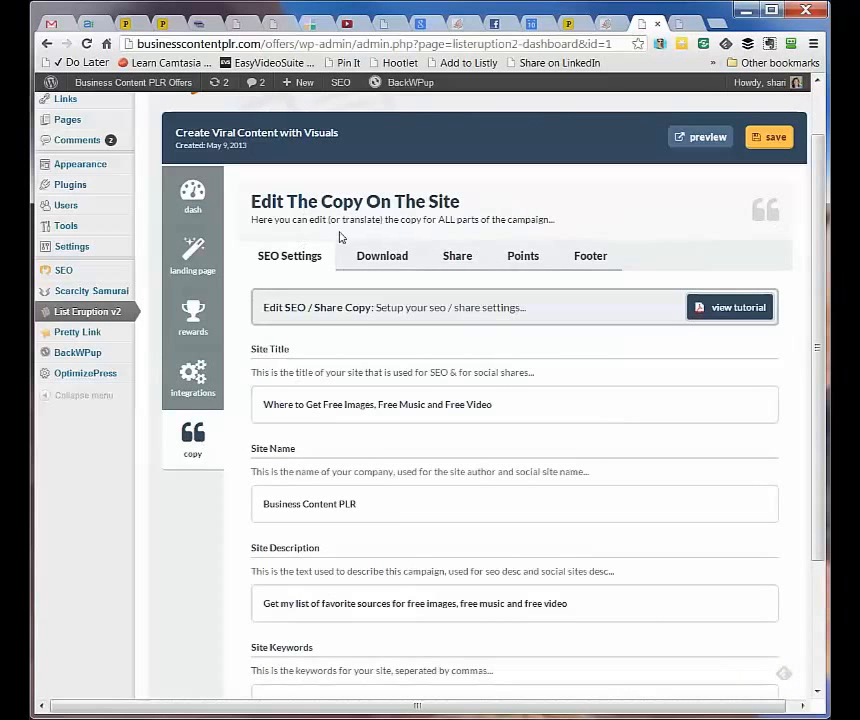
# Look through the Download, Share and Points copy, ending on footer text 'All Rights Reserved - Business Content PLR'
pyautogui.click(381, 257)
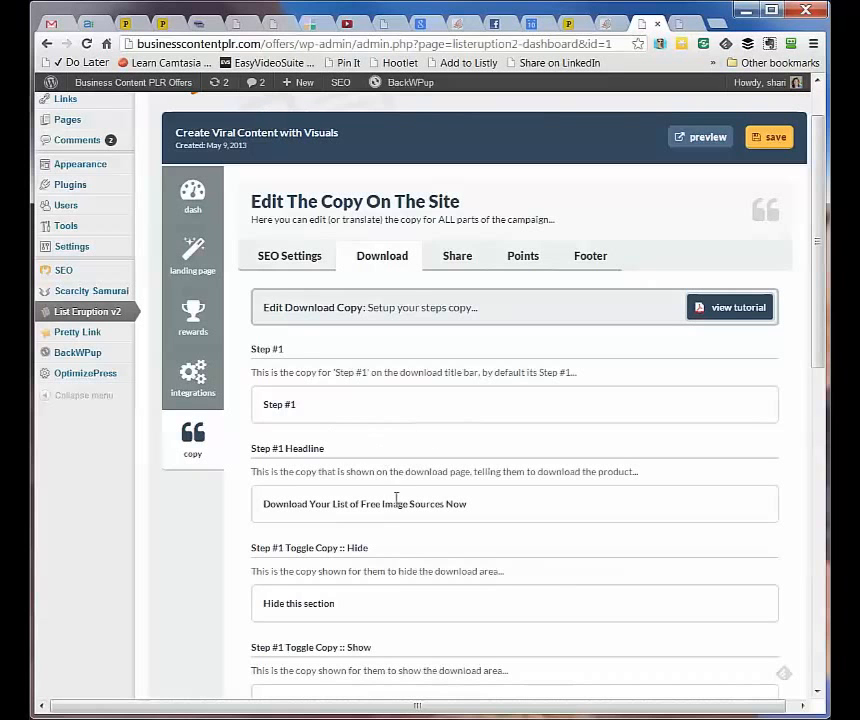
pyautogui.click(457, 258)
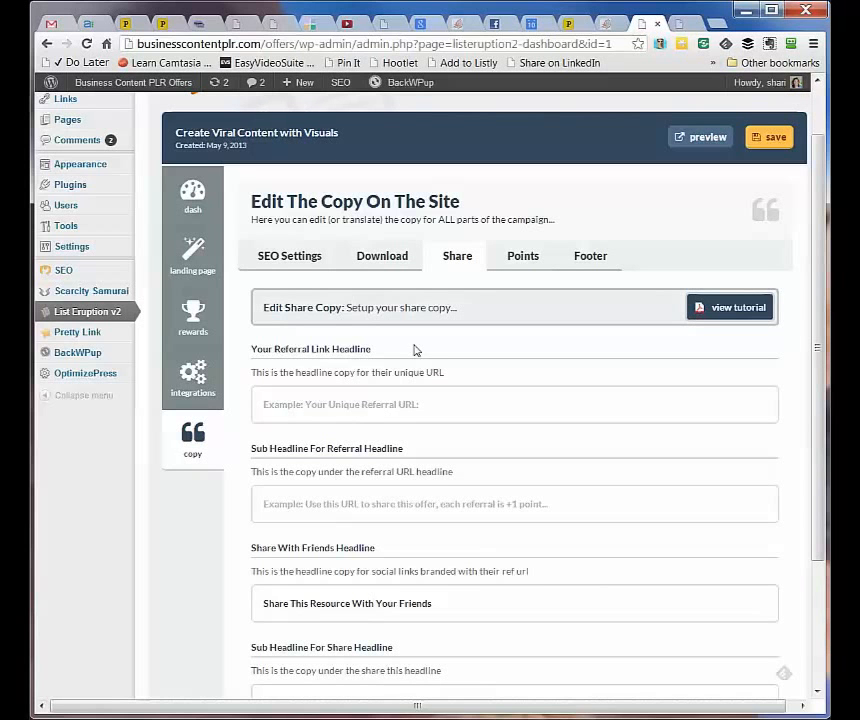
pyautogui.click(513, 262)
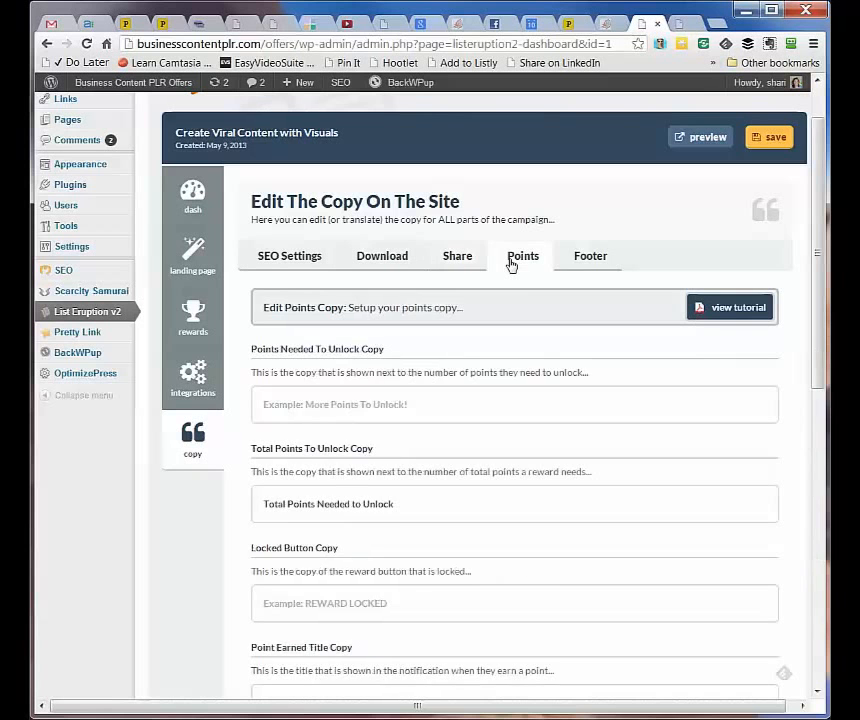
pyautogui.click(571, 261)
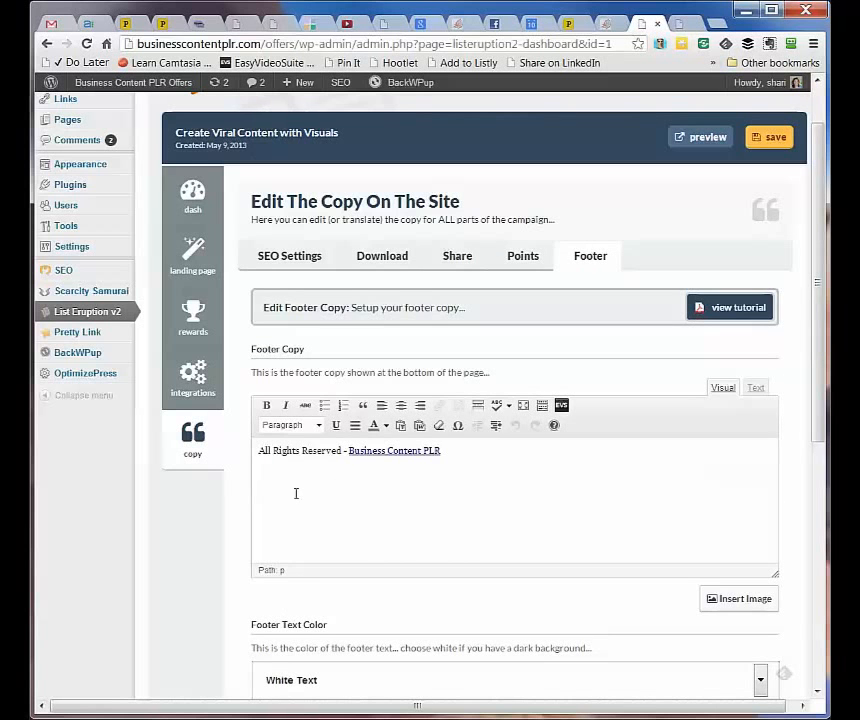
pyautogui.scroll(-2, 296, 492)
pyautogui.scroll(-2, 296, 492)
pyautogui.scroll(4, 296, 495)
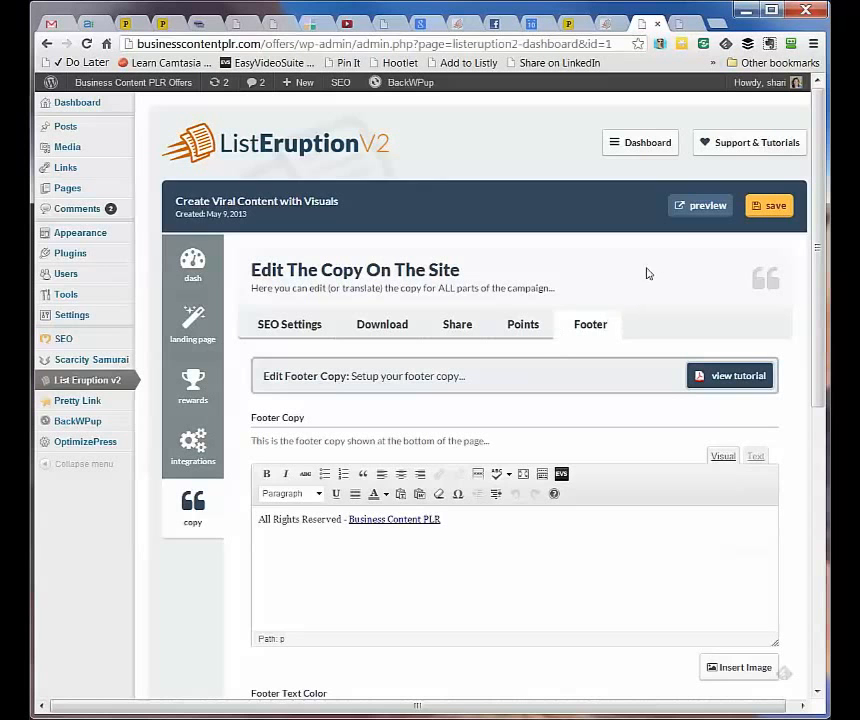
# Preview the campaign landing page and enter a test subscriber's full name in the signup form
pyautogui.click(697, 209)
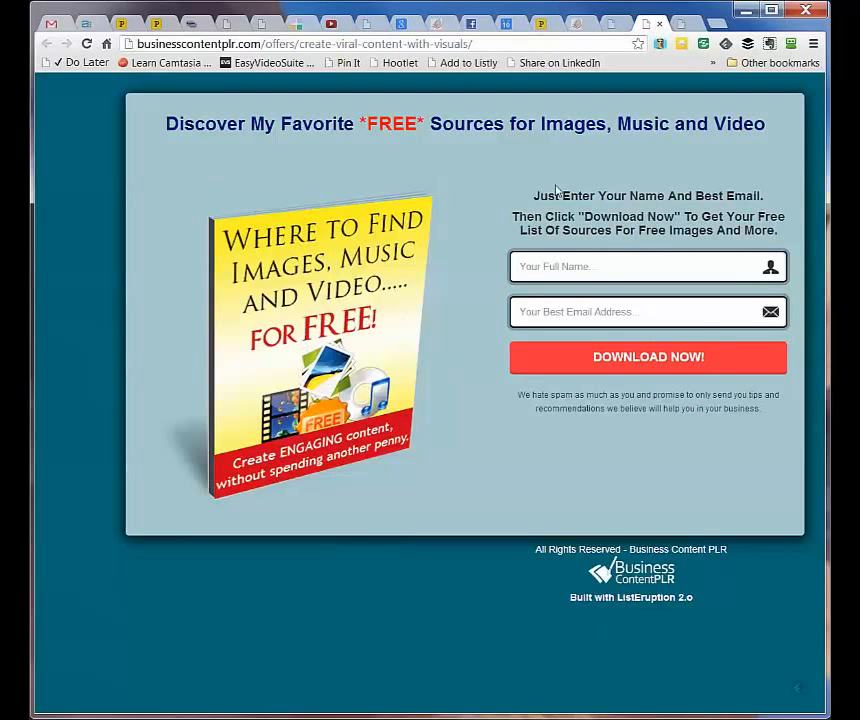
pyautogui.click(564, 269)
# Fill in the test subscriber's e-mail address and submit the optin form with DOWNLOAD NOW
pyautogui.press('Tab')
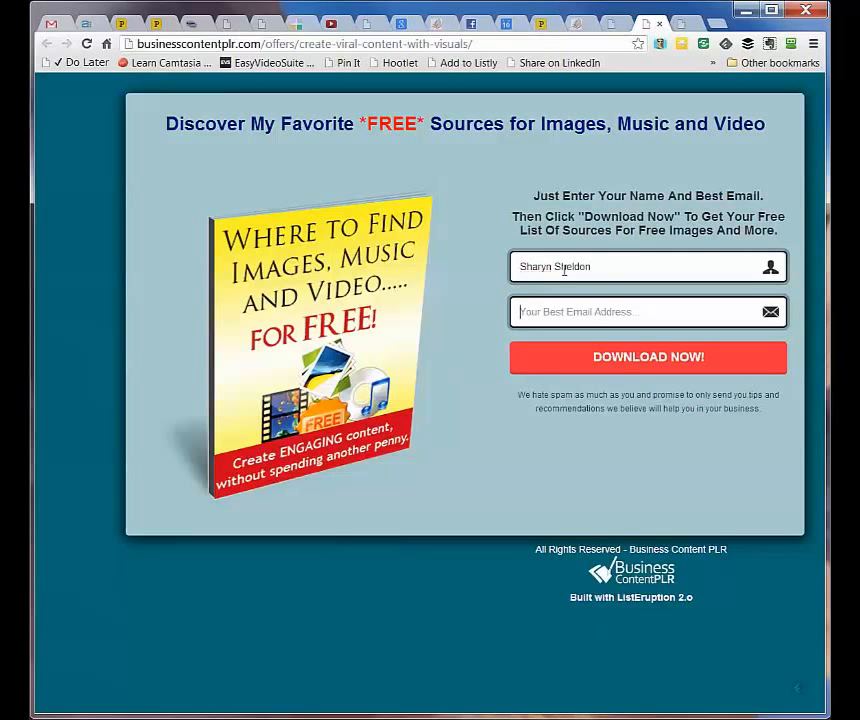
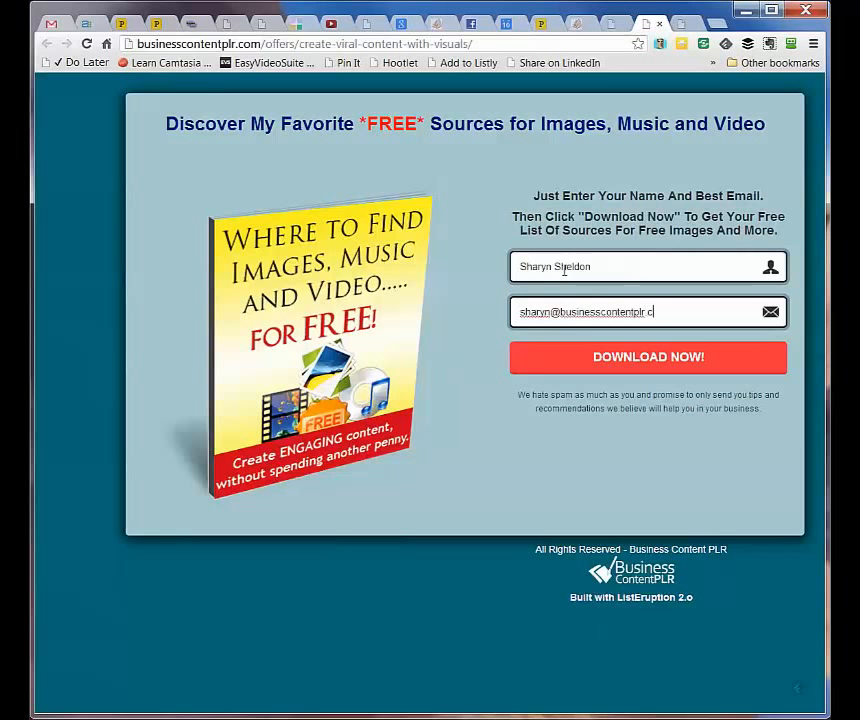
pyautogui.click(556, 365)
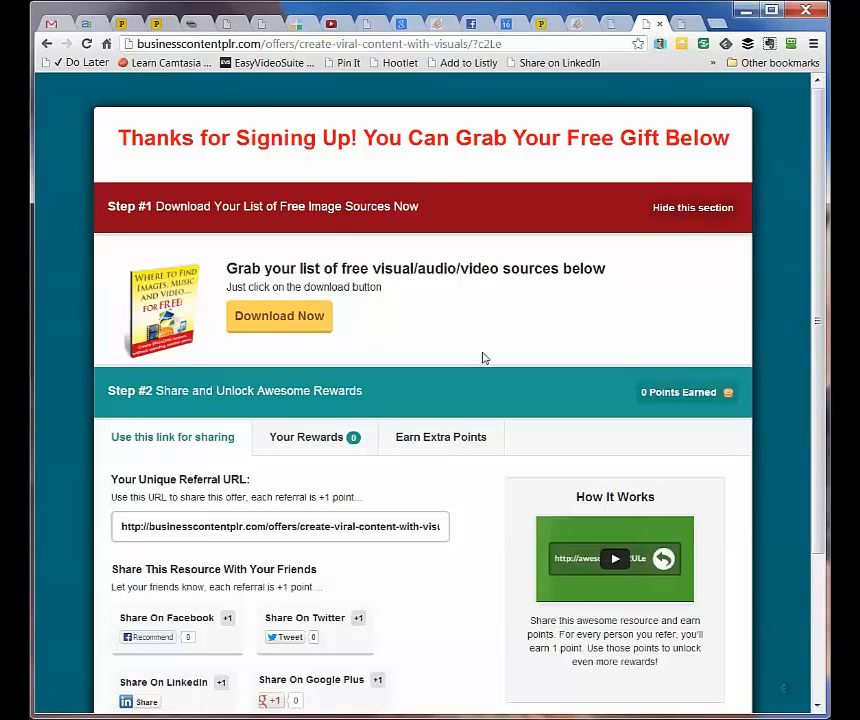
pyautogui.scroll(-1, 483, 357)
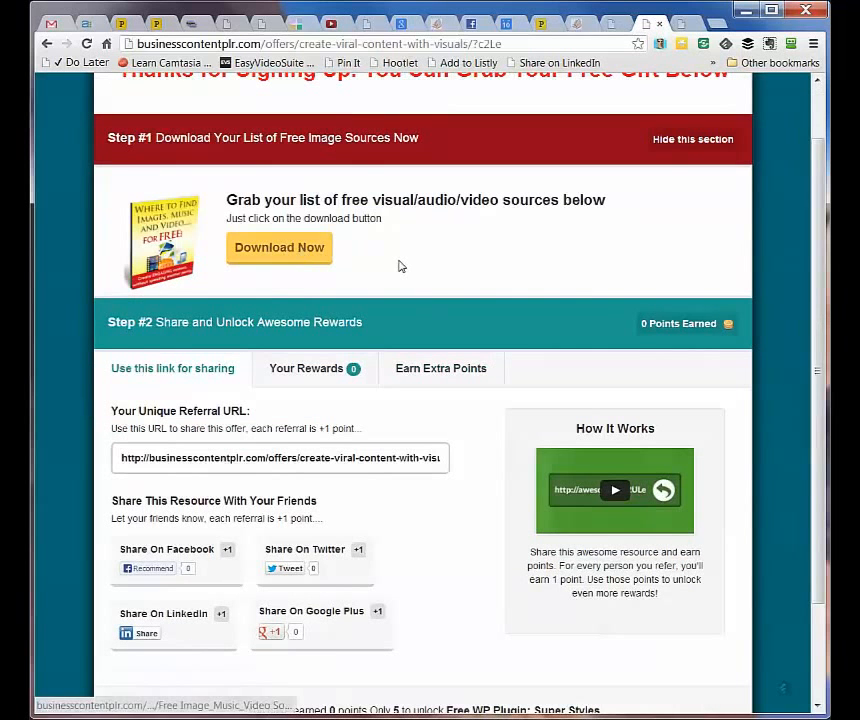
pyautogui.scroll(-1, 422, 372)
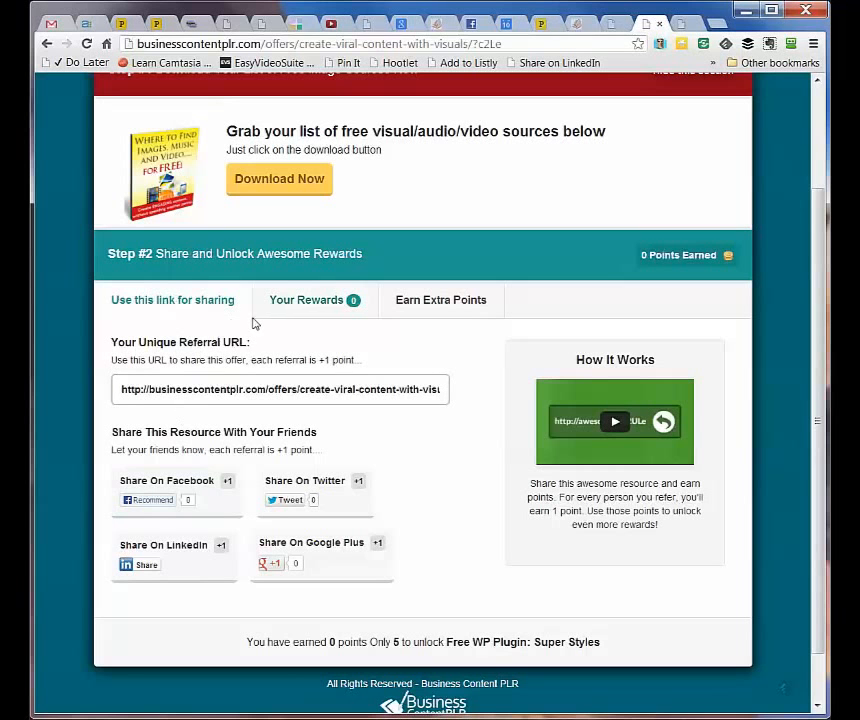
pyautogui.click(282, 310)
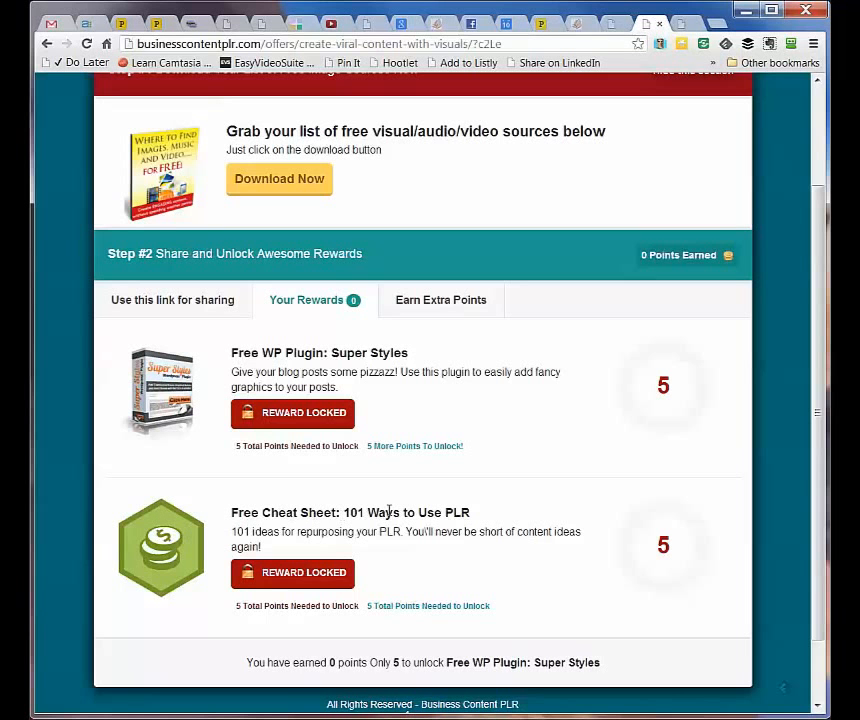
pyautogui.click(425, 305)
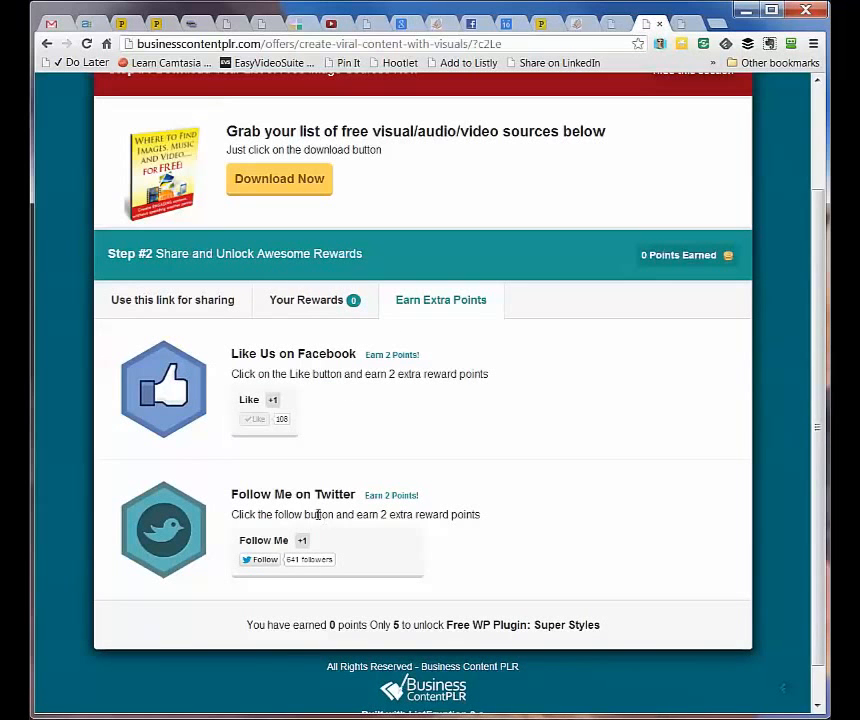
pyautogui.click(198, 303)
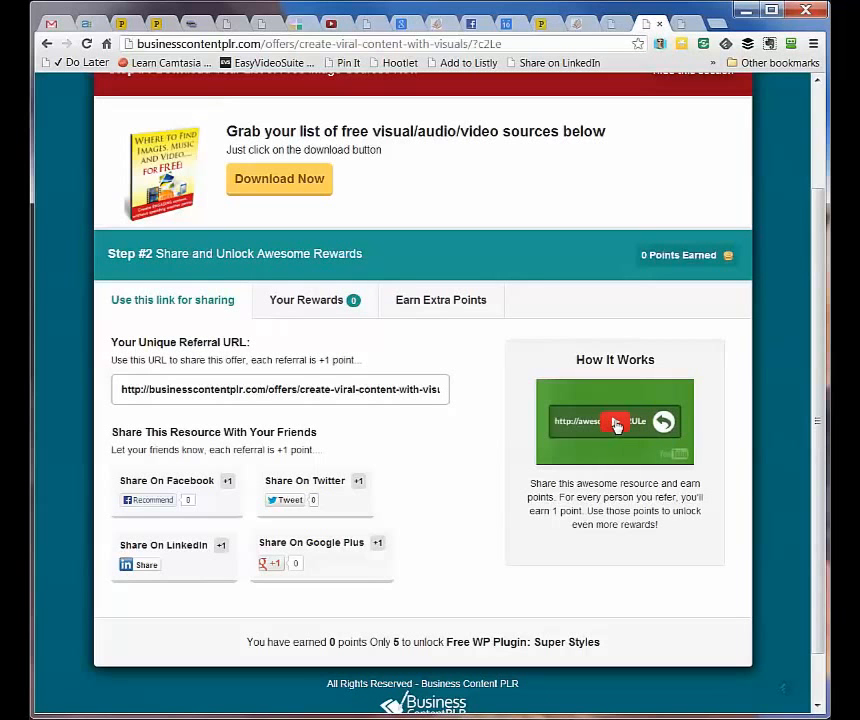
# Start the How It Works video, then check the rewards section showing 0 points earned
pyautogui.click(616, 425)
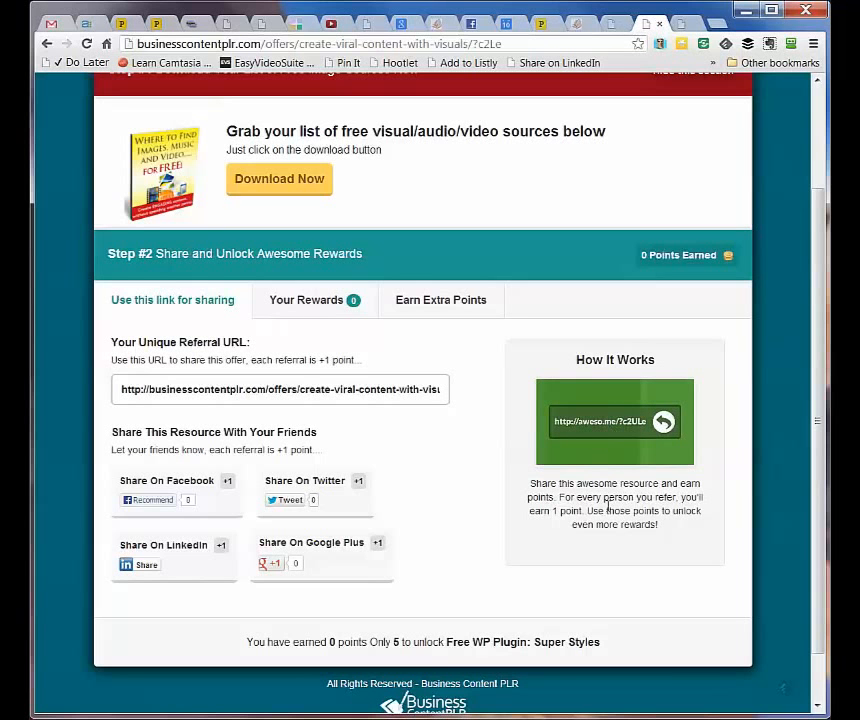
pyautogui.scroll(3, 607, 510)
pyautogui.scroll(-4, 607, 512)
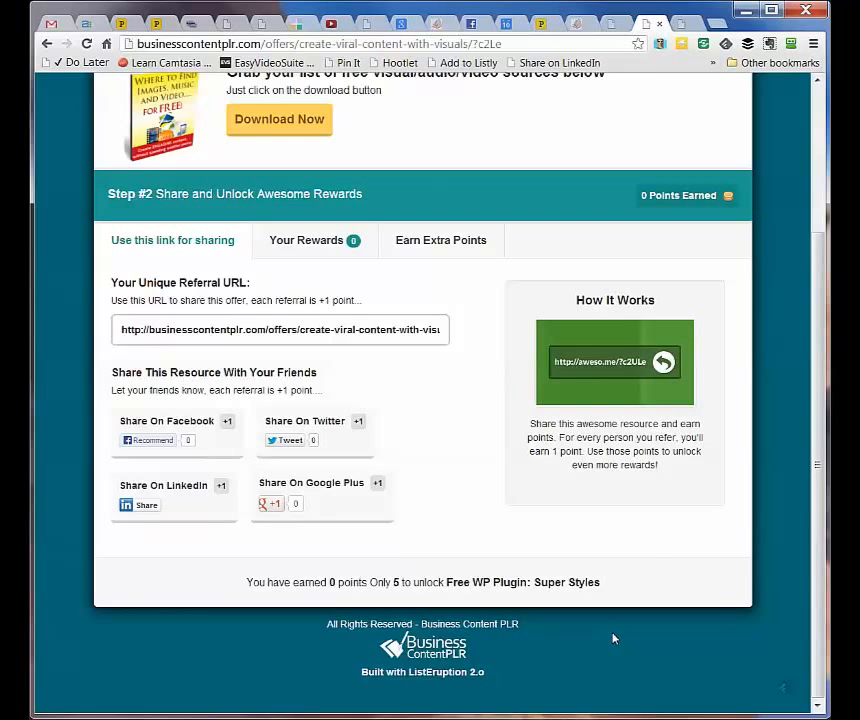
pyautogui.scroll(3, 614, 639)
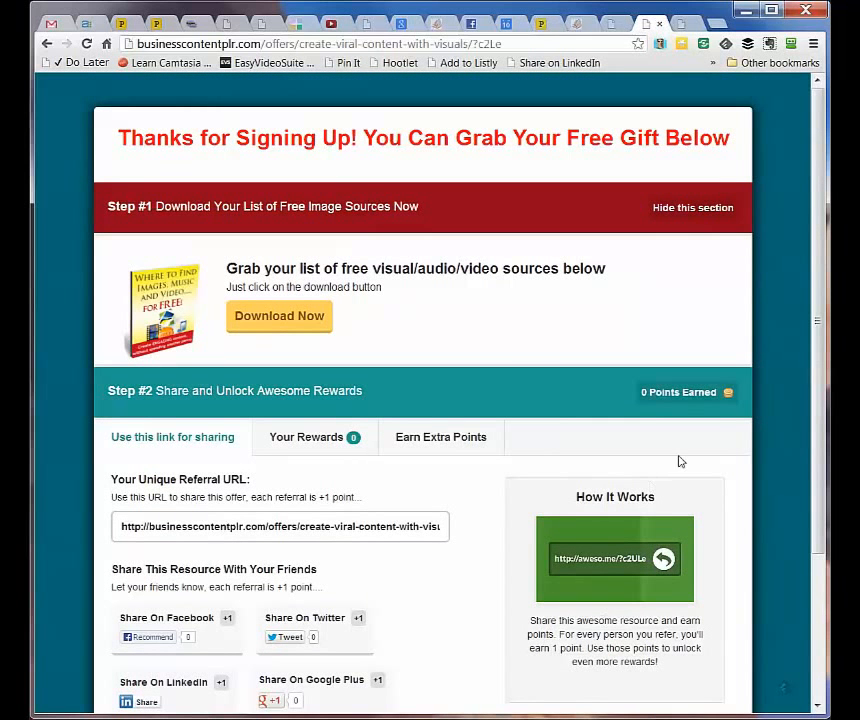